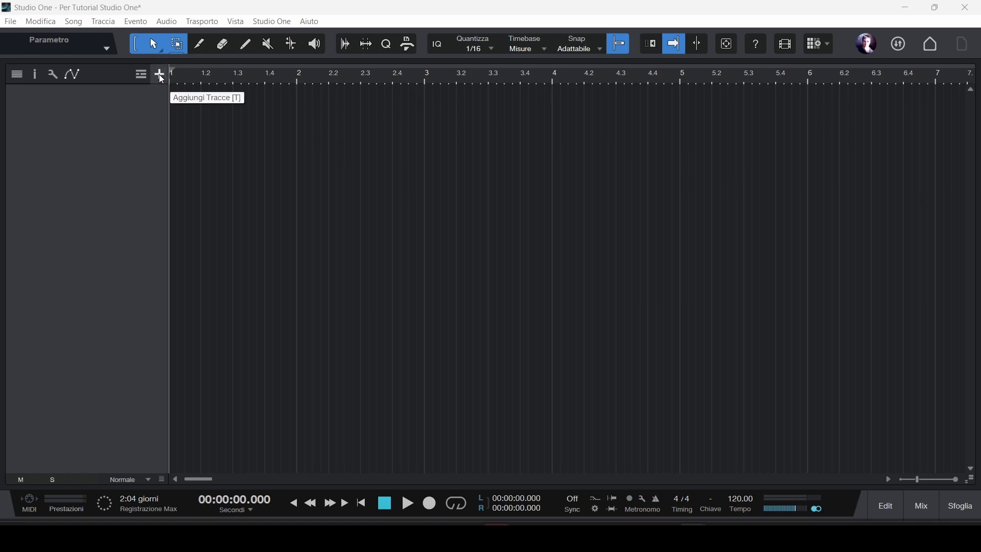
Step: Add one mono audio track named Audio test, with input Ingresso L and output Principale
click(160, 75)
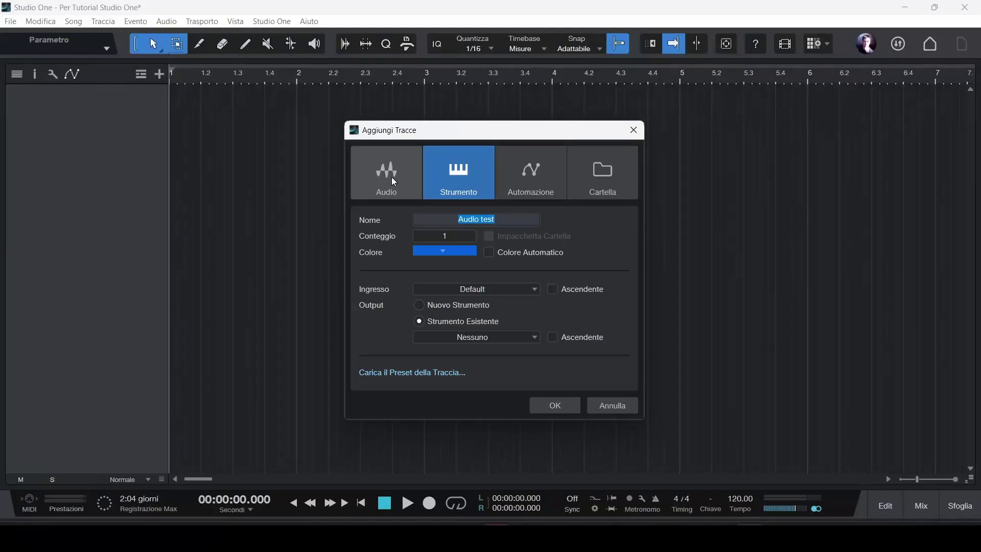
click(393, 182)
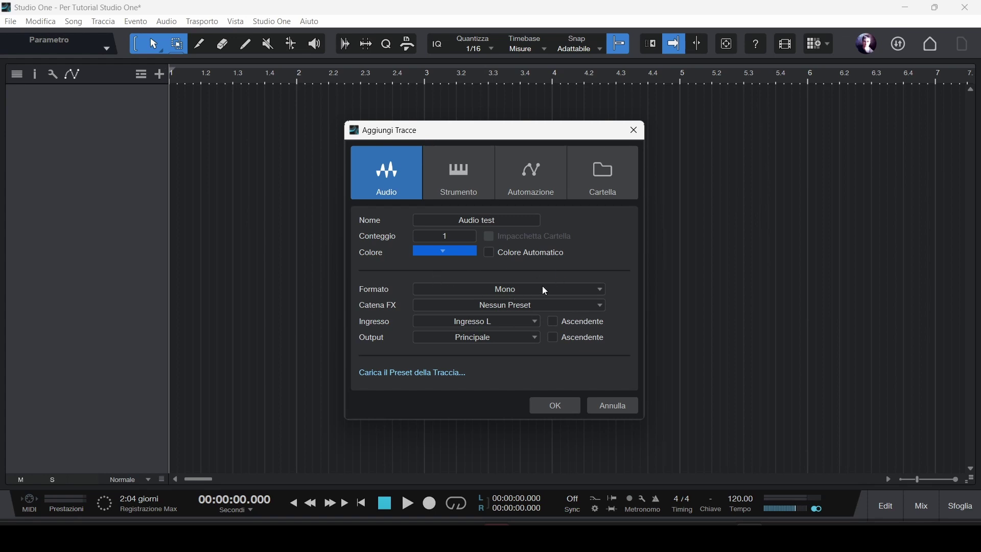
click(505, 292)
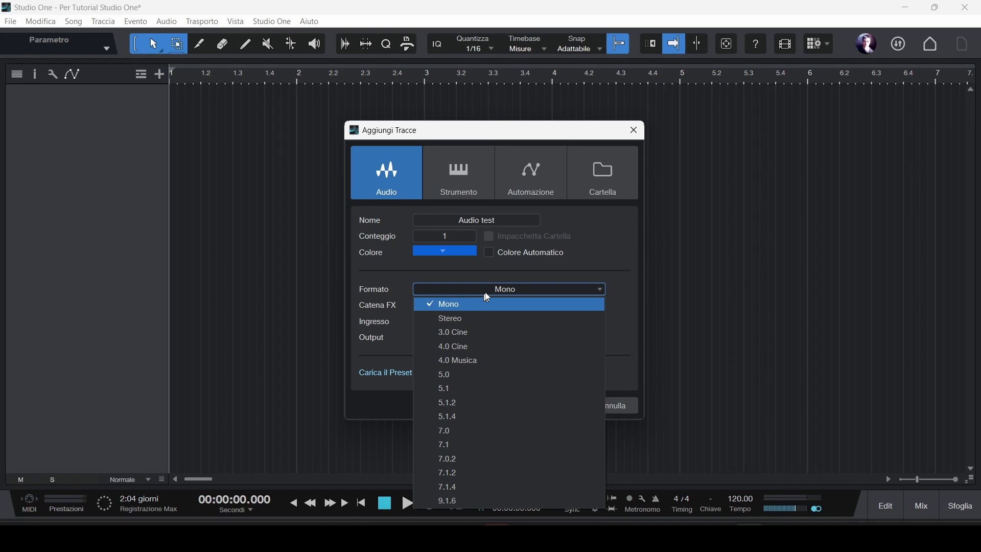
click(514, 290)
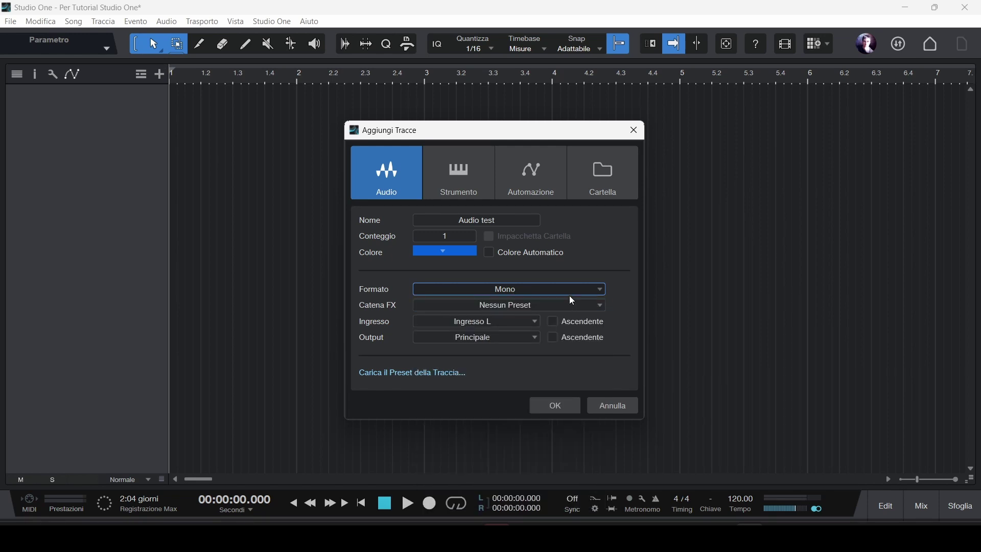
click(568, 411)
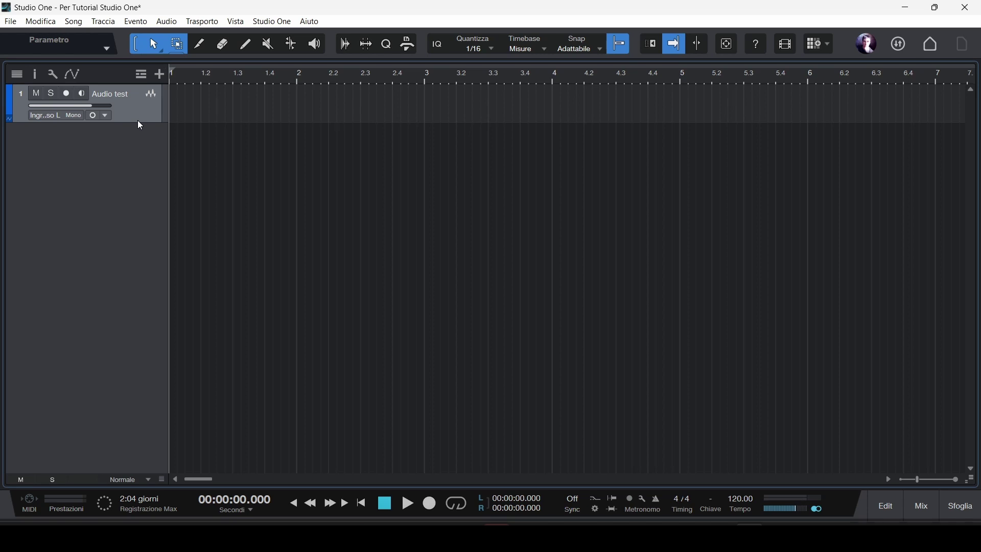
Step: Make the Audio test track taller in the arrangement and show the mix console
drag(139, 123, 142, 171)
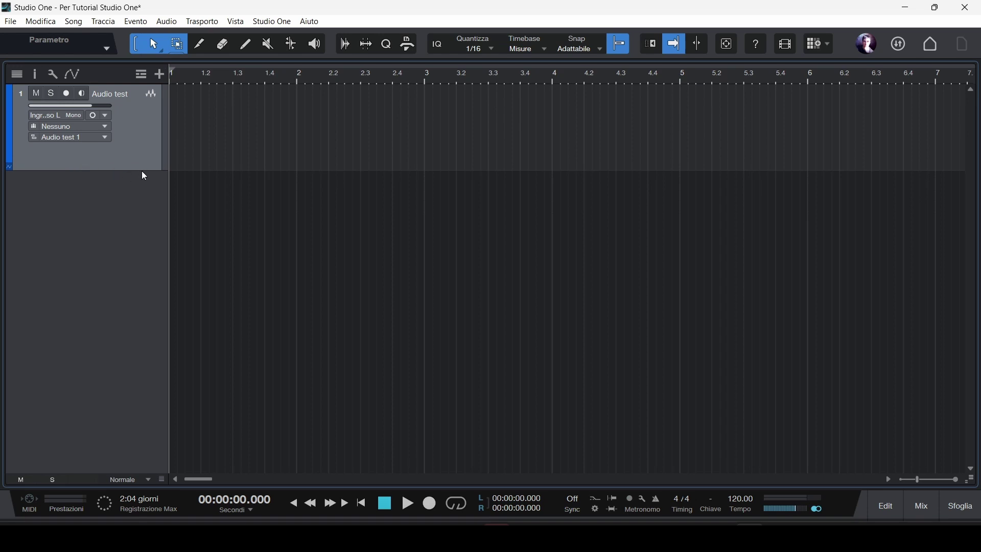
mouse_move(145, 170)
mouse_down()
mouse_move(145, 143)
mouse_move(151, 193)
mouse_move(152, 159)
mouse_up()
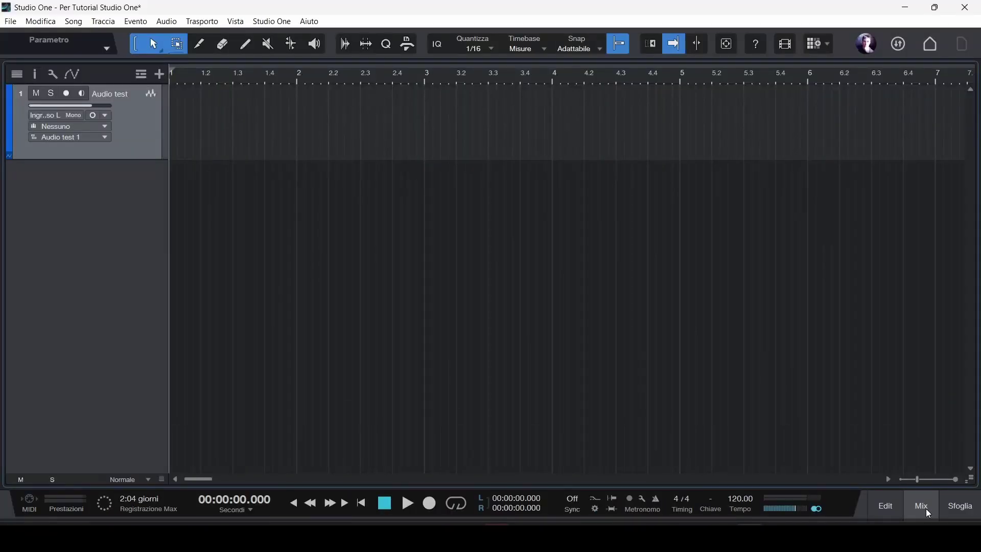
click(926, 508)
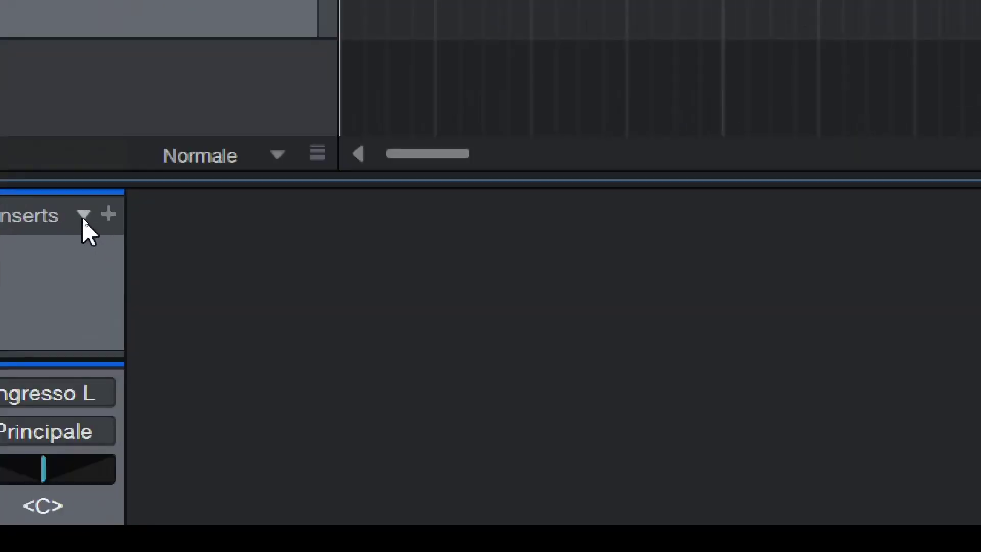
Step: Examine the Instruments and Bass FX chain presets and the plug-in list available for the Audio test channel's inserts
click(84, 219)
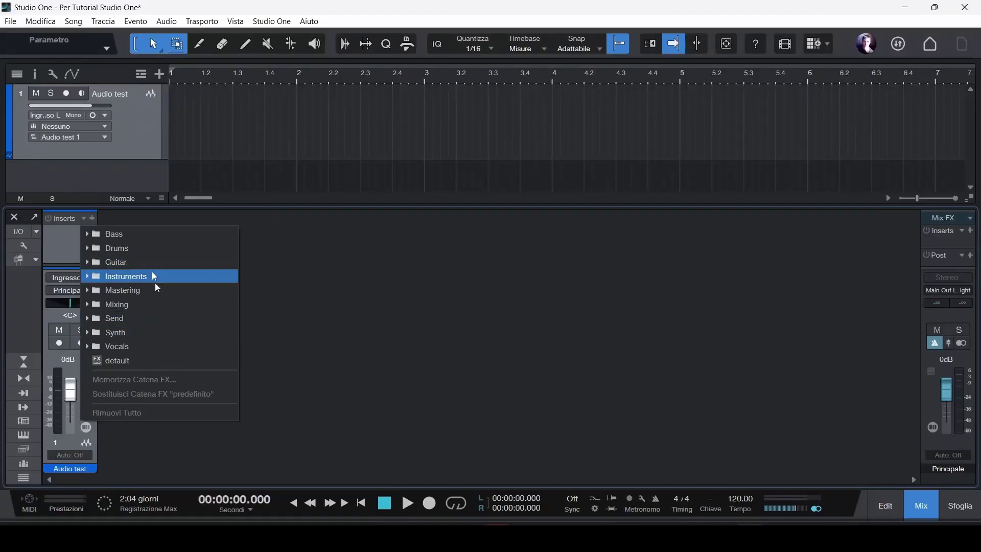
click(147, 281)
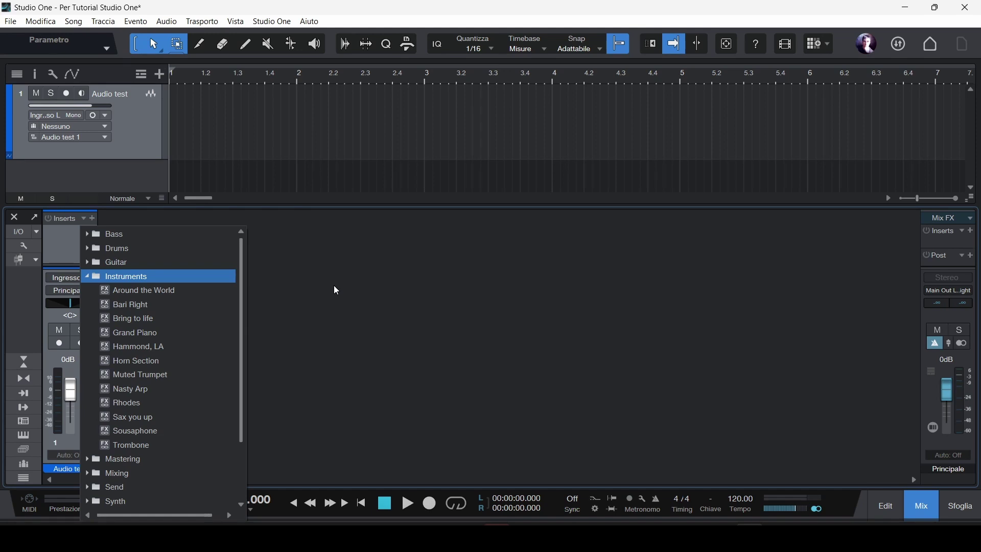
click(195, 234)
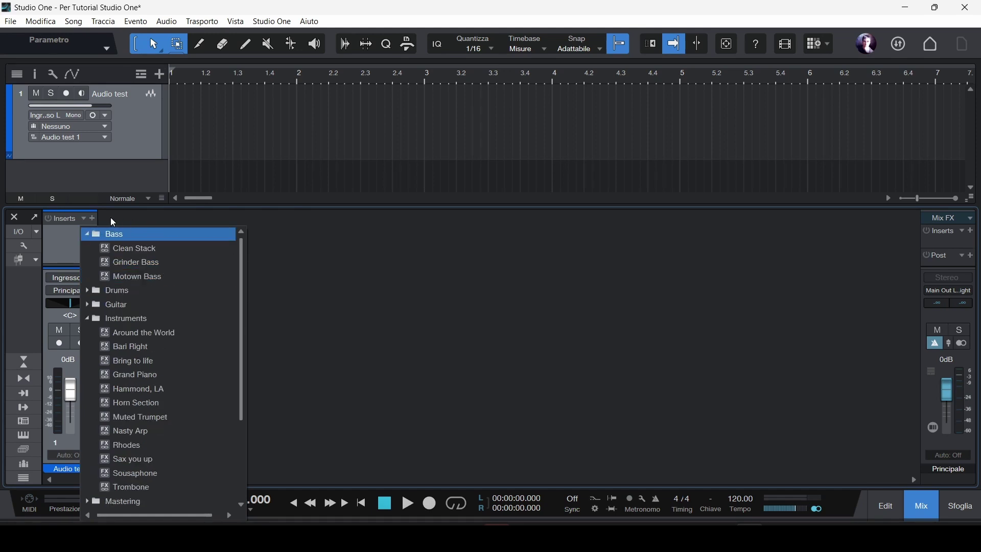
click(92, 218)
click(92, 218)
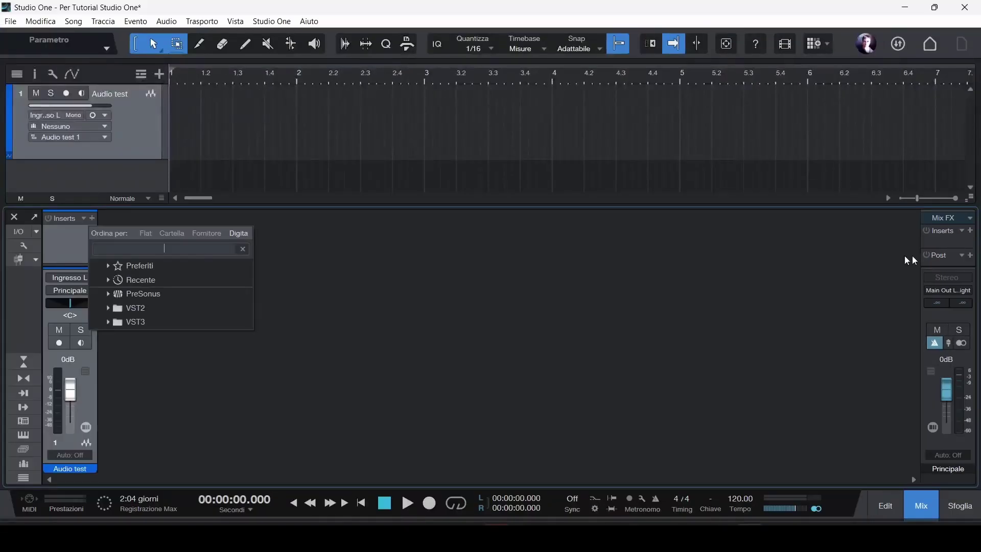
click(72, 263)
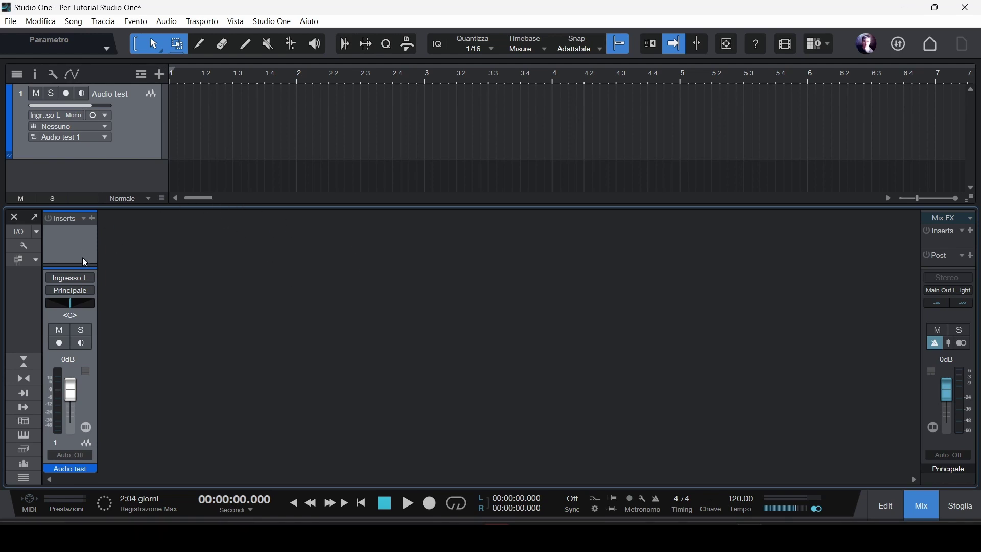
Step: Enlarge the mix console and resize the Audio test channel's rack so that both Inserts and Sends have room
drag(198, 207, 200, 155)
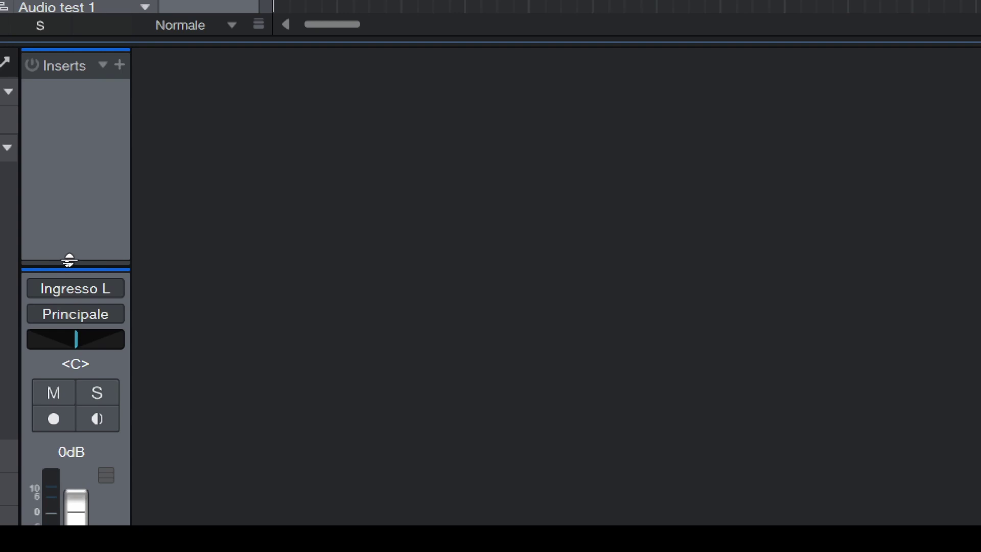
drag(69, 260, 94, 120)
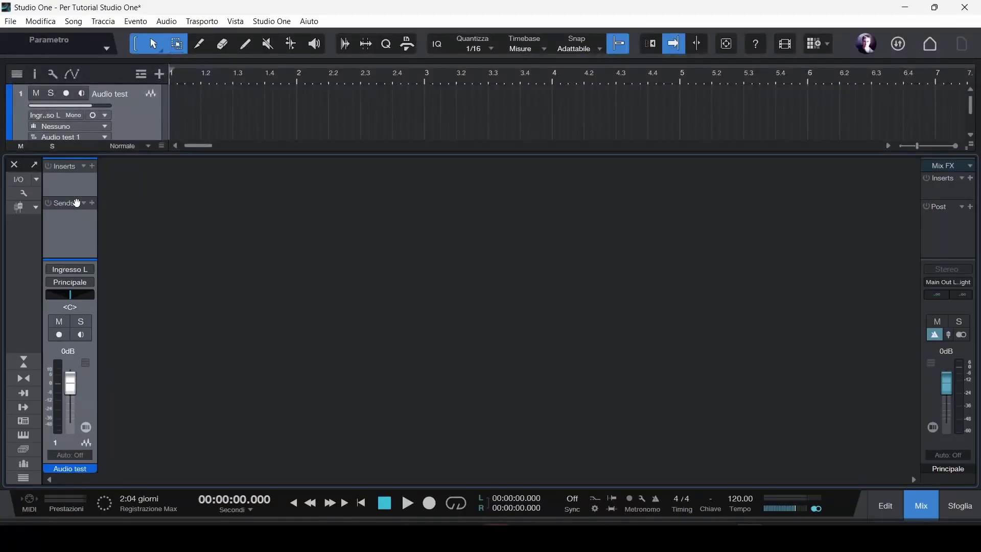
drag(75, 201, 78, 215)
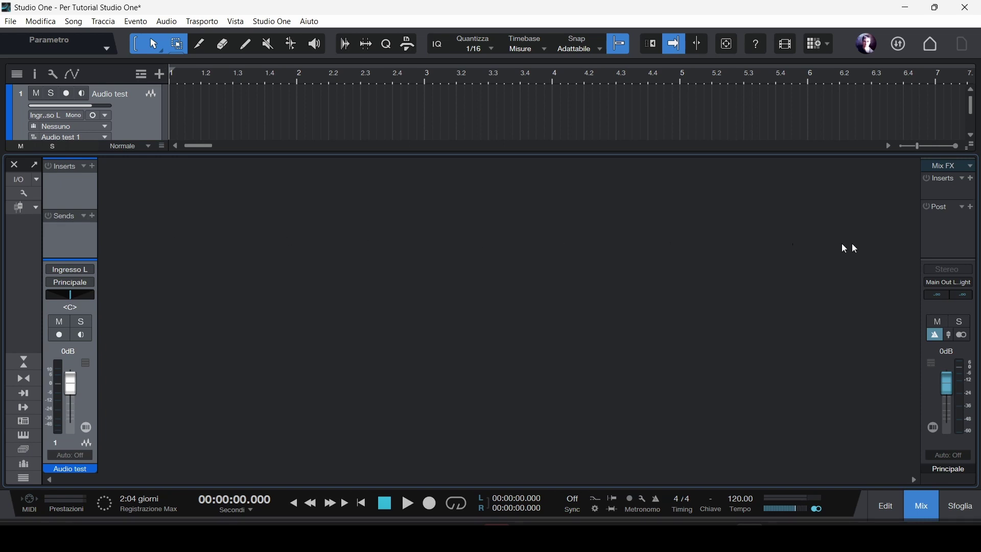
Step: Examine the main output's Post effect presets and the options and destinations offered for the Audio test channel's sends
click(963, 208)
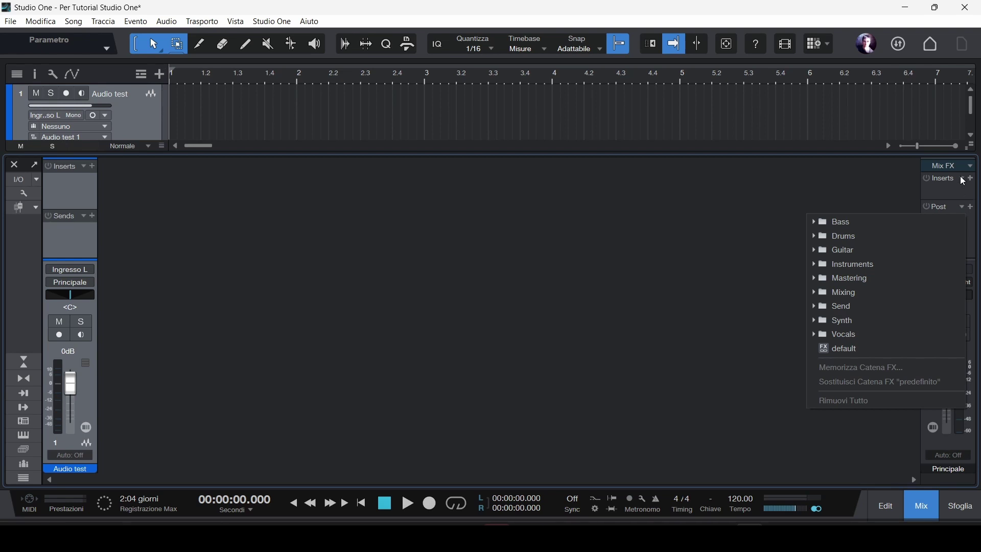
click(57, 222)
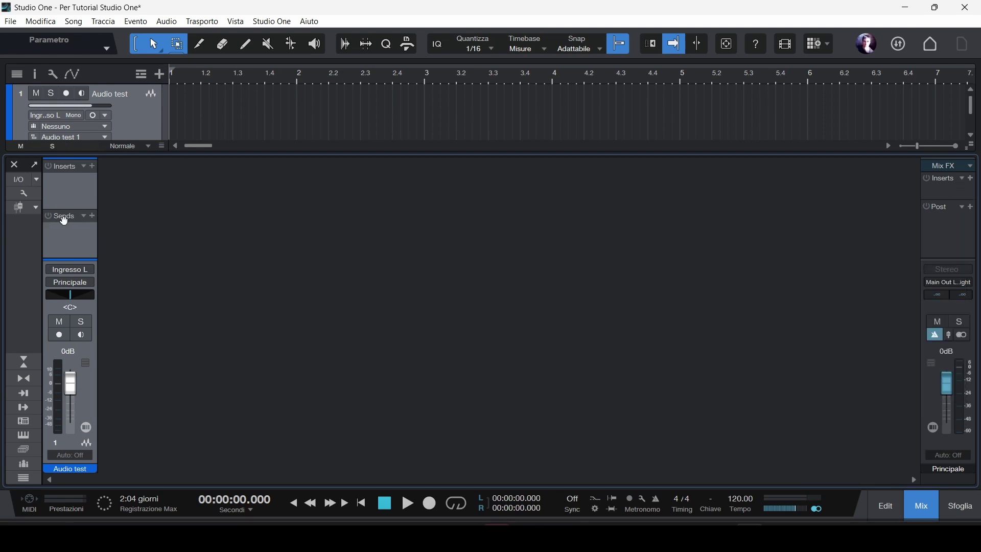
click(84, 217)
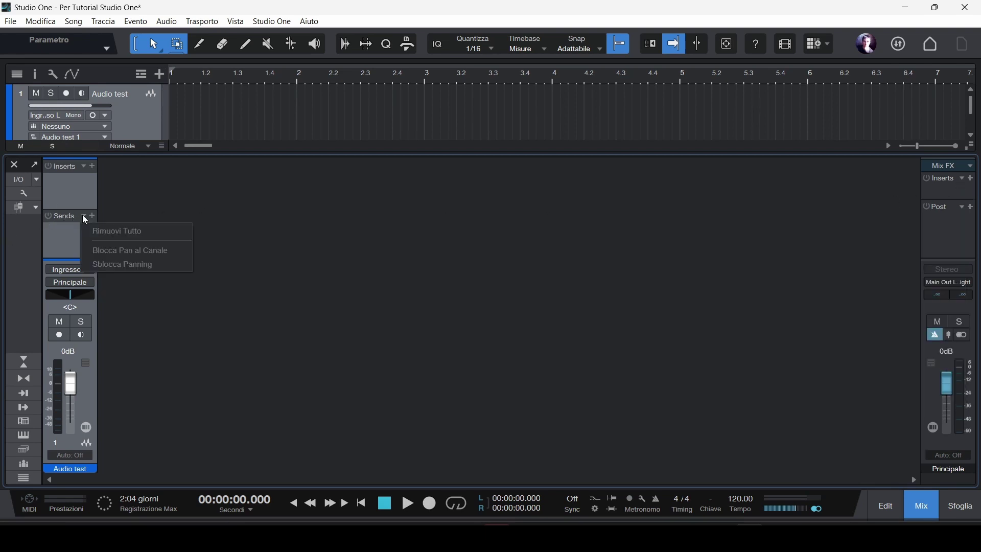
click(90, 215)
click(91, 215)
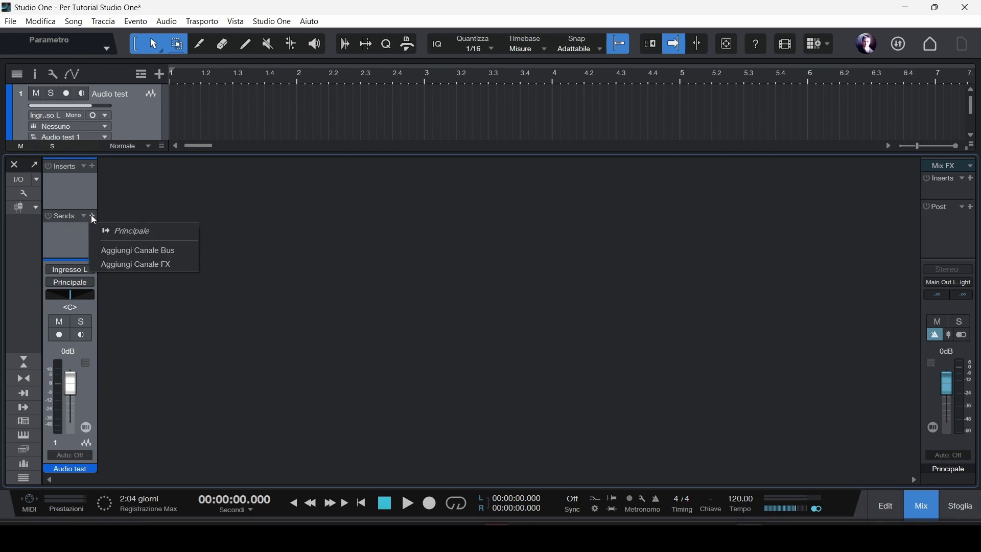
click(51, 243)
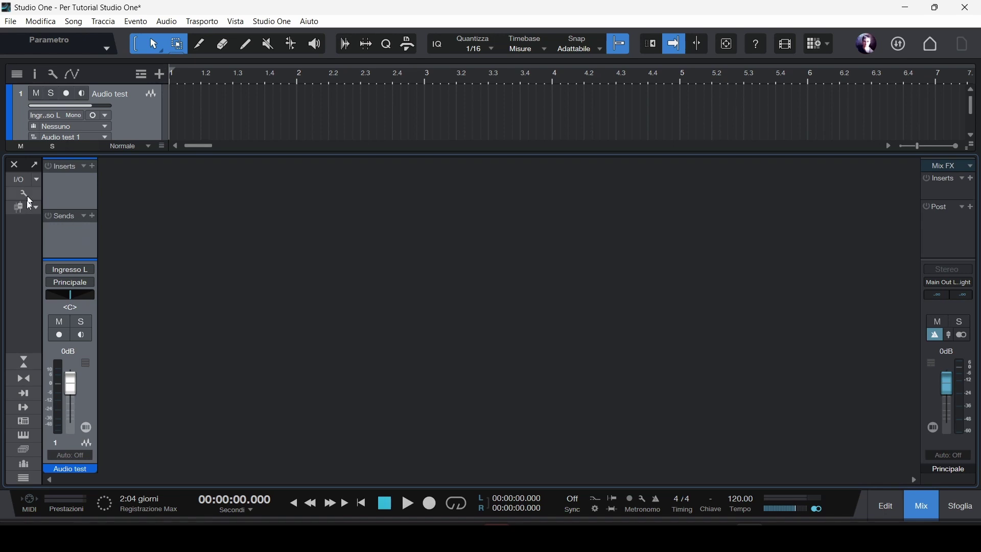
click(93, 218)
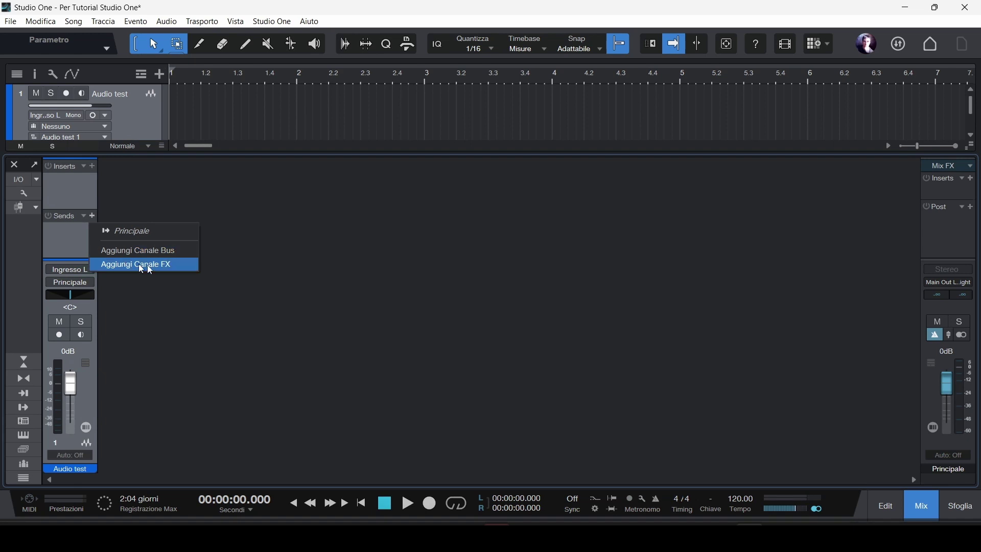
click(276, 183)
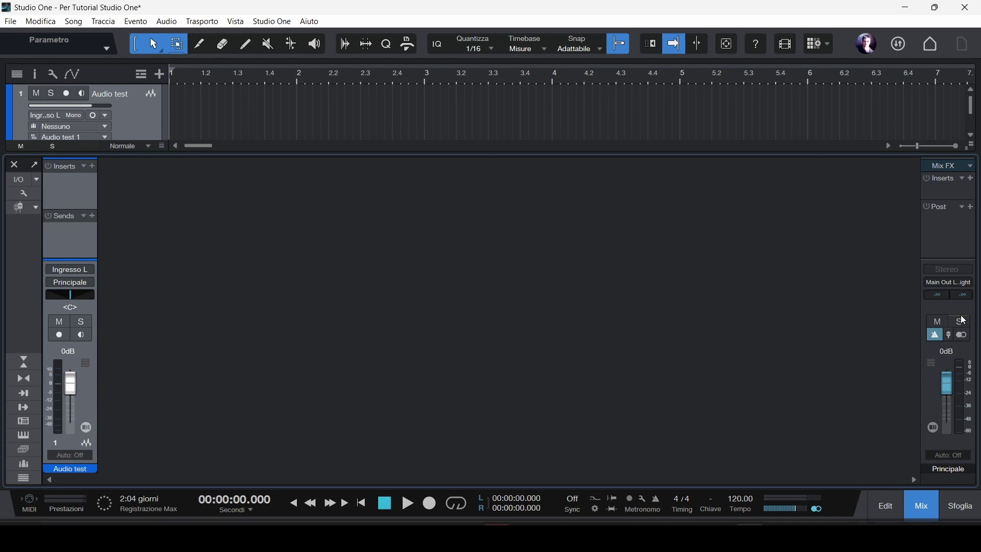
Step: Add a send from the Audio test channel to Principale
click(92, 216)
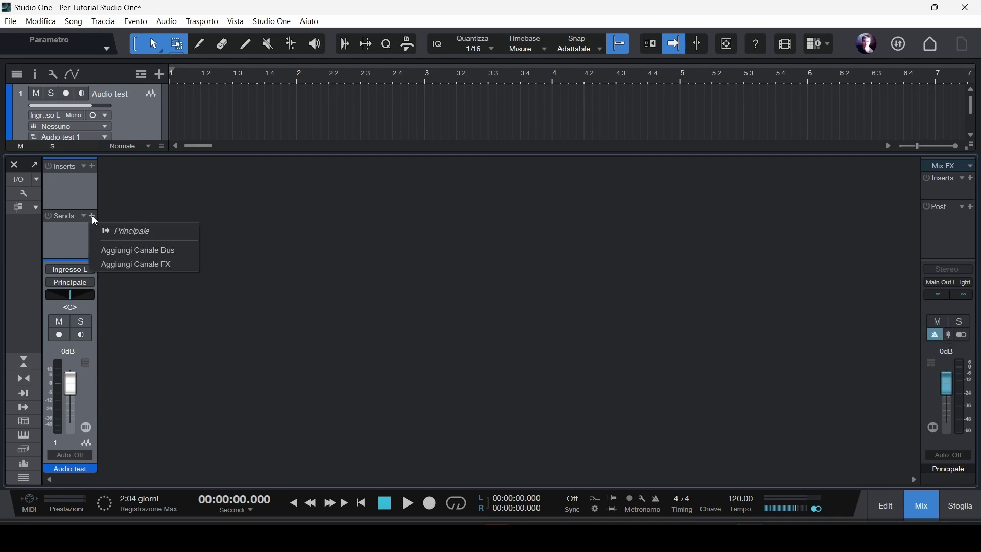
click(124, 236)
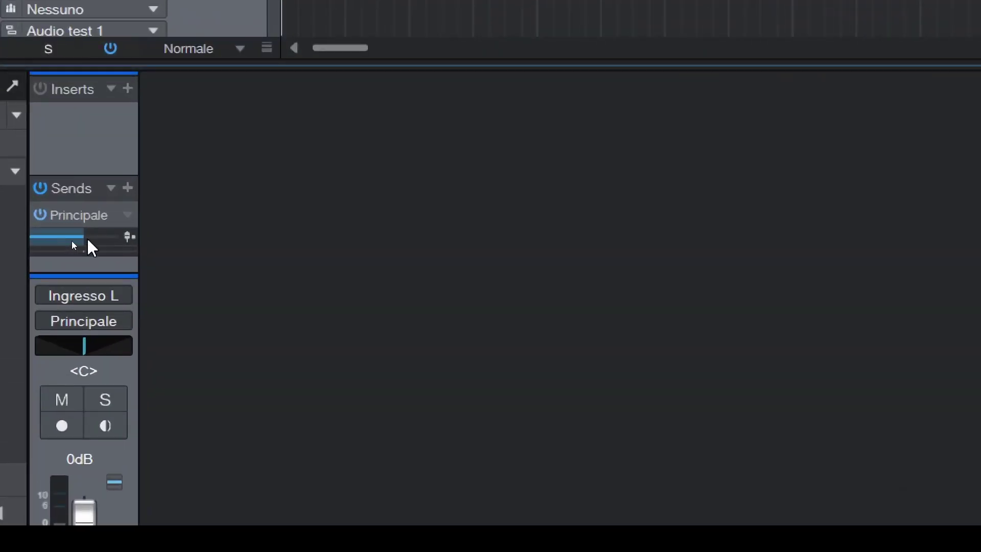
mouse_move(88, 237)
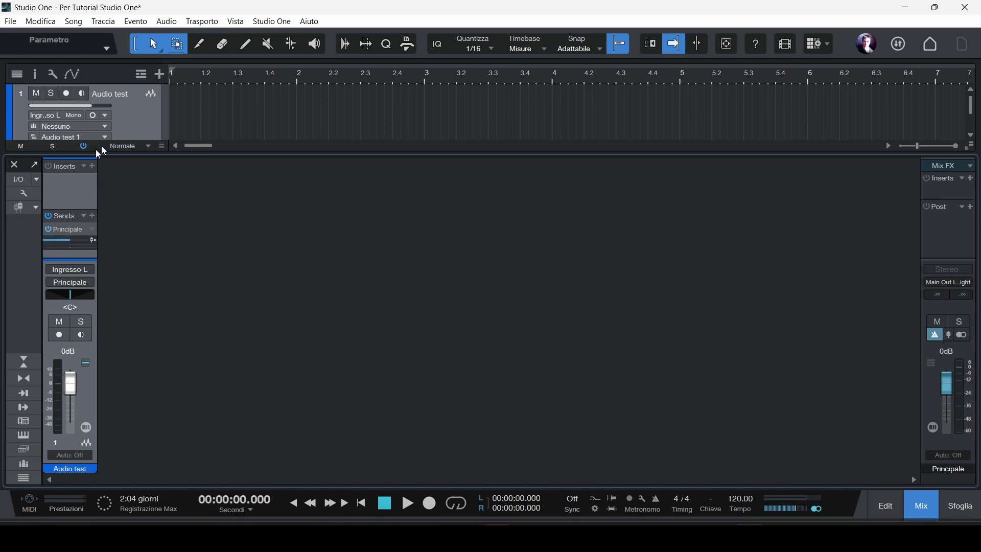
Step: Raise the level of the Audio test channel's Principale send to +7.5
drag(324, 153, 327, 210)
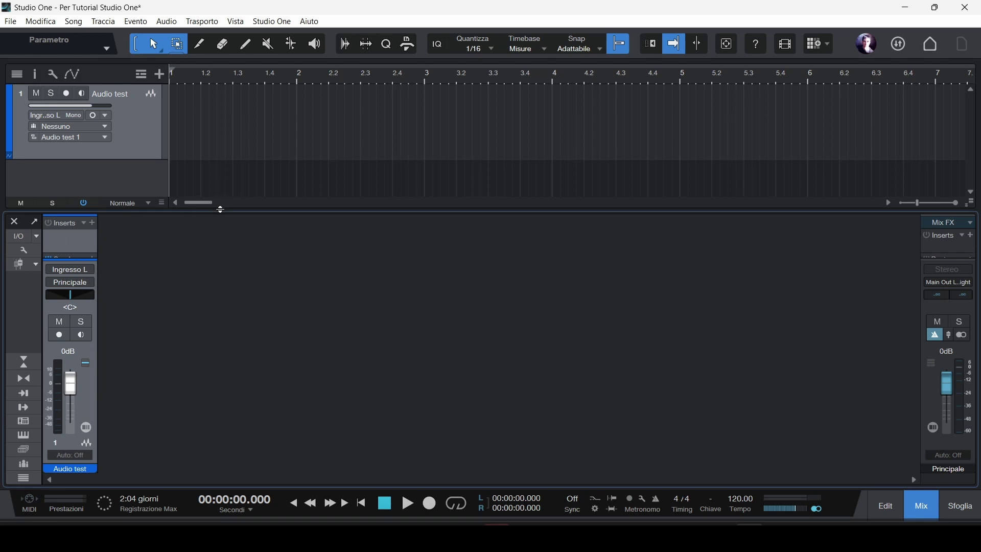
drag(218, 207, 220, 166)
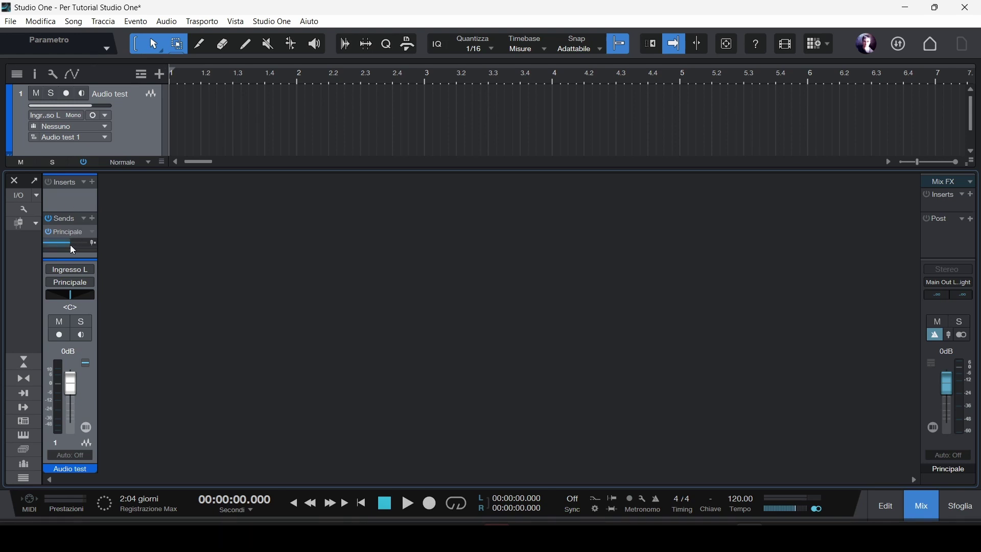
mouse_move(68, 244)
mouse_move(71, 242)
mouse_down()
mouse_move(84, 242)
mouse_move(63, 244)
mouse_move(85, 242)
mouse_up()
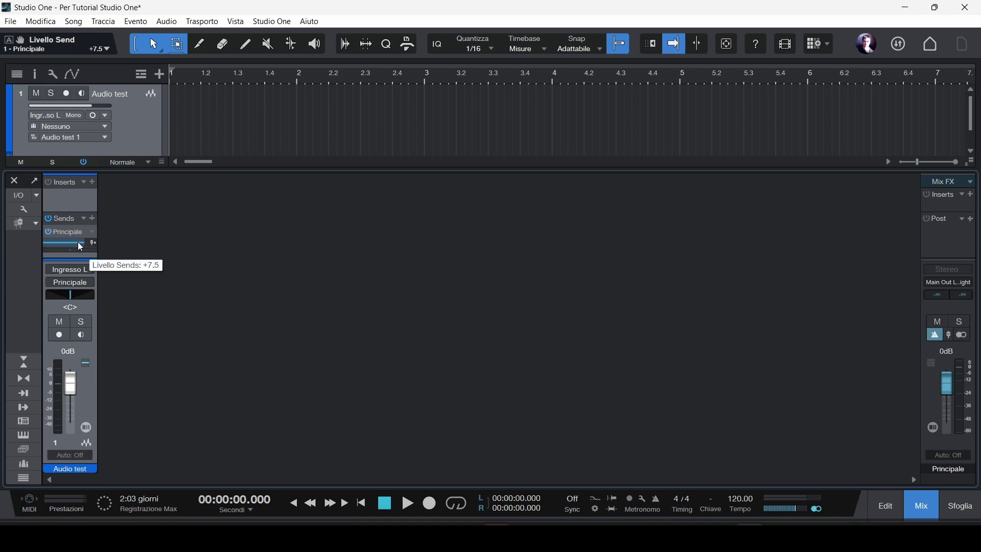
mouse_move(80, 249)
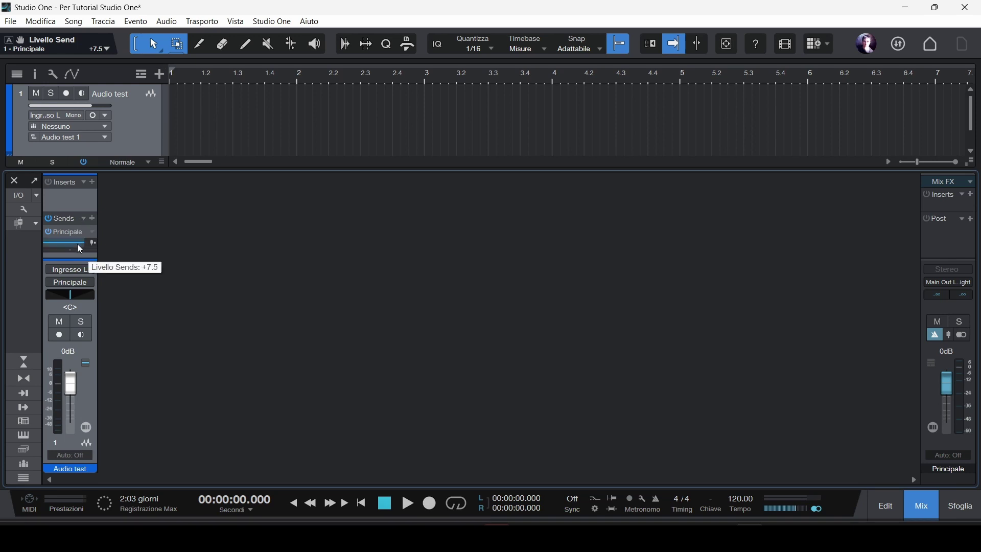
Step: Add an FX channel as a second send destination for the Audio test channel
click(84, 219)
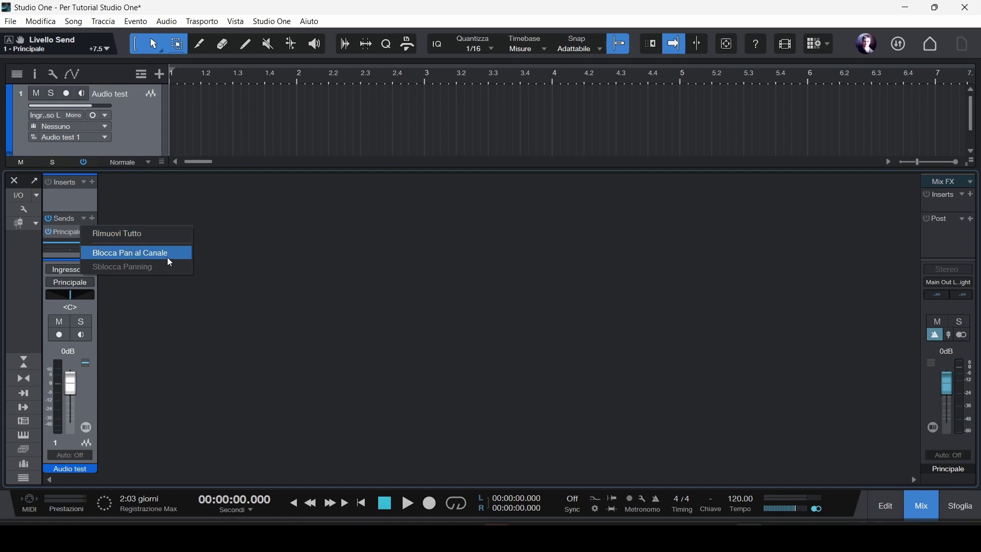
click(90, 218)
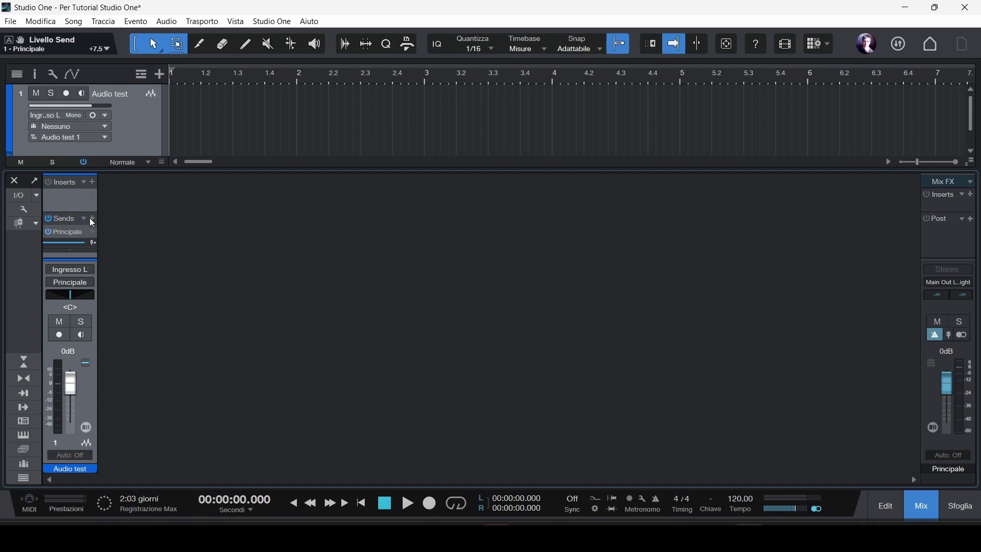
click(92, 219)
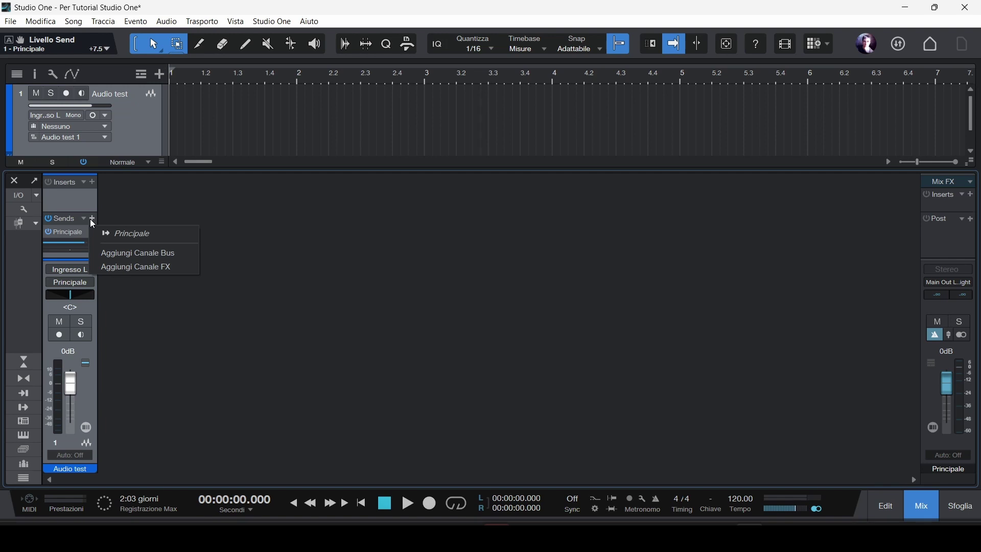
click(159, 272)
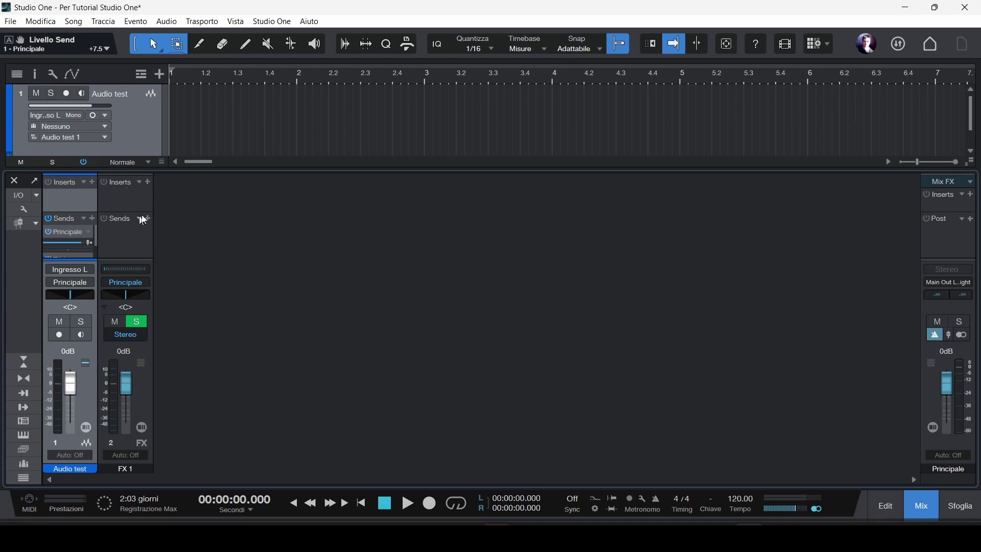
Step: Load the Bass Drum effect chain from the Drums presets into the FX 1 channel's inserts
click(148, 181)
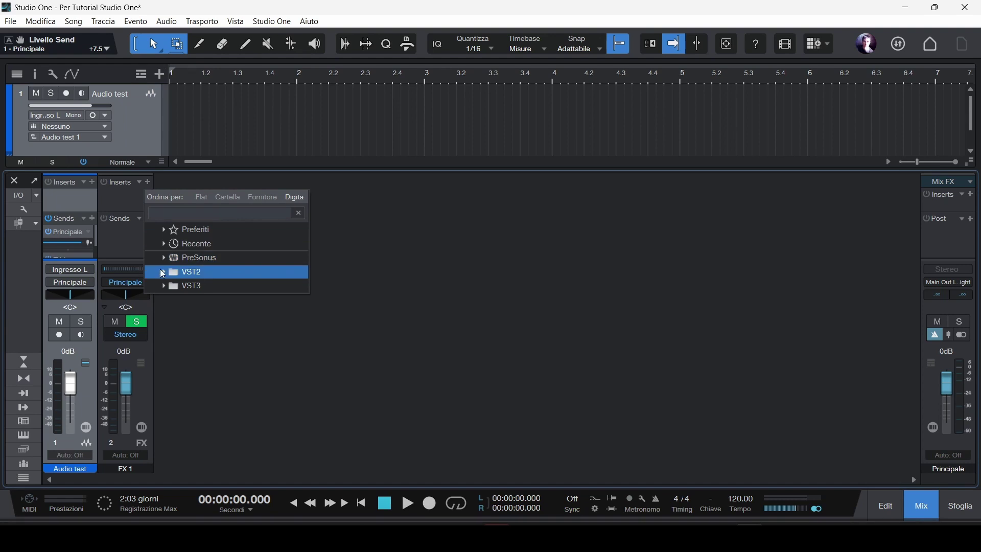
click(140, 183)
click(140, 183)
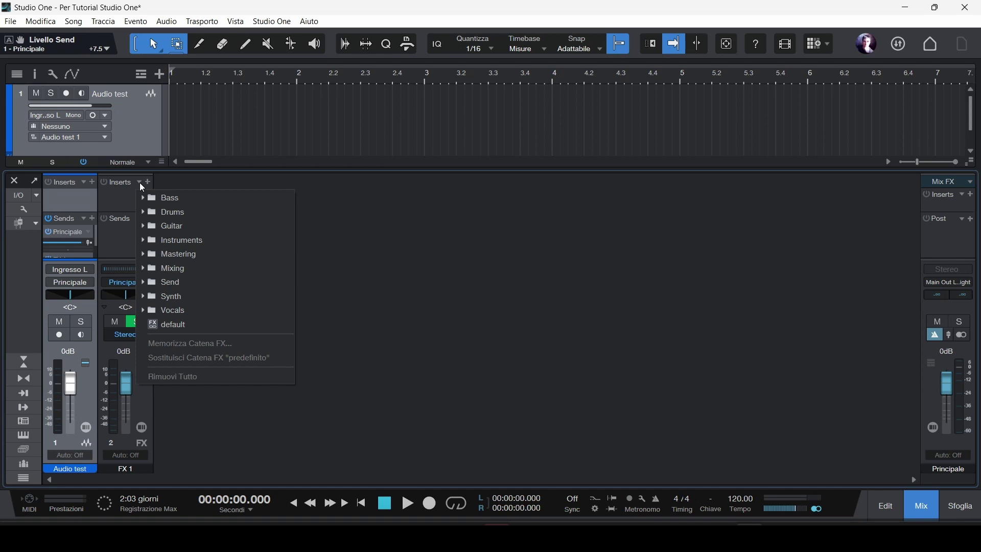
click(143, 212)
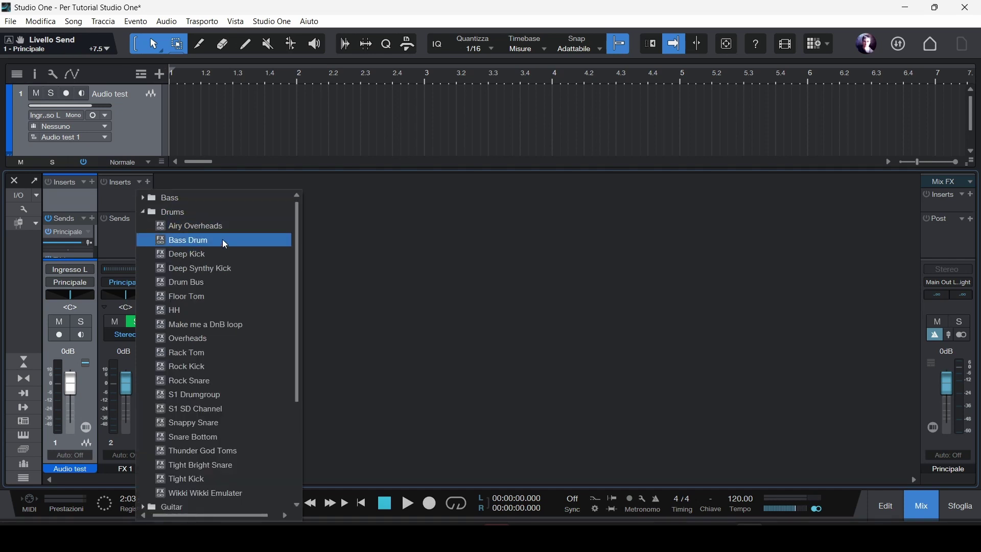
click(183, 244)
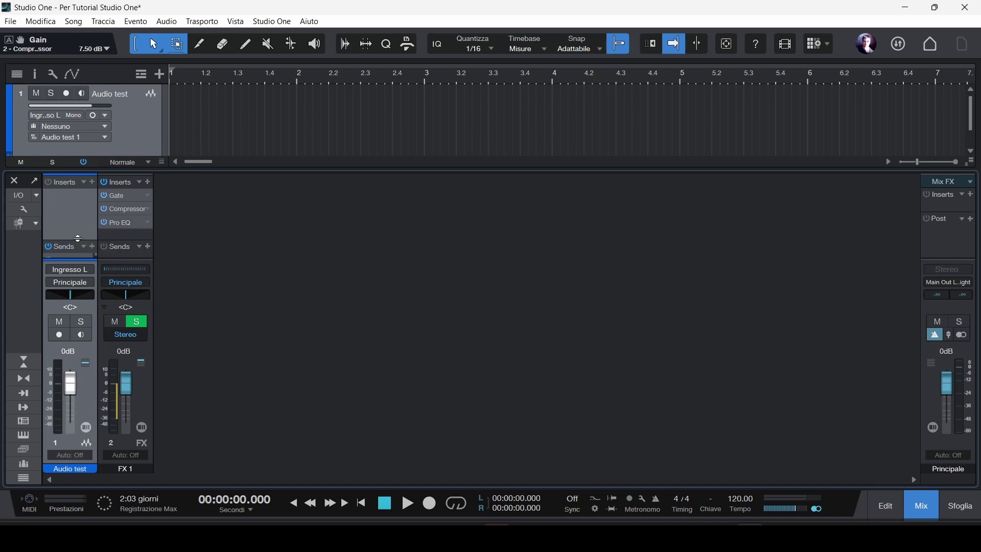
Step: Restore the height of the inserts area and set the Audio test channel's Principale send level to -7.5
drag(77, 238, 35, 244)
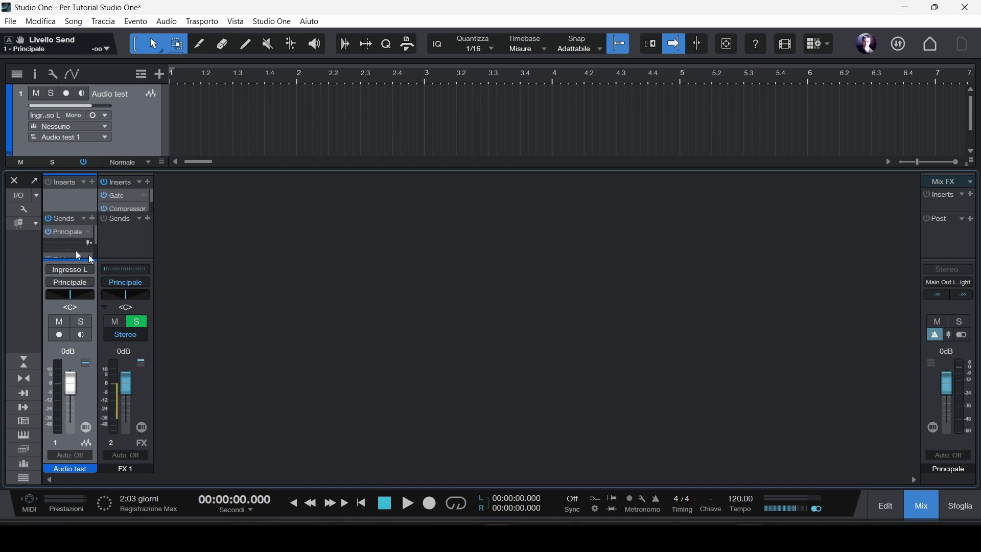
drag(45, 243, 76, 246)
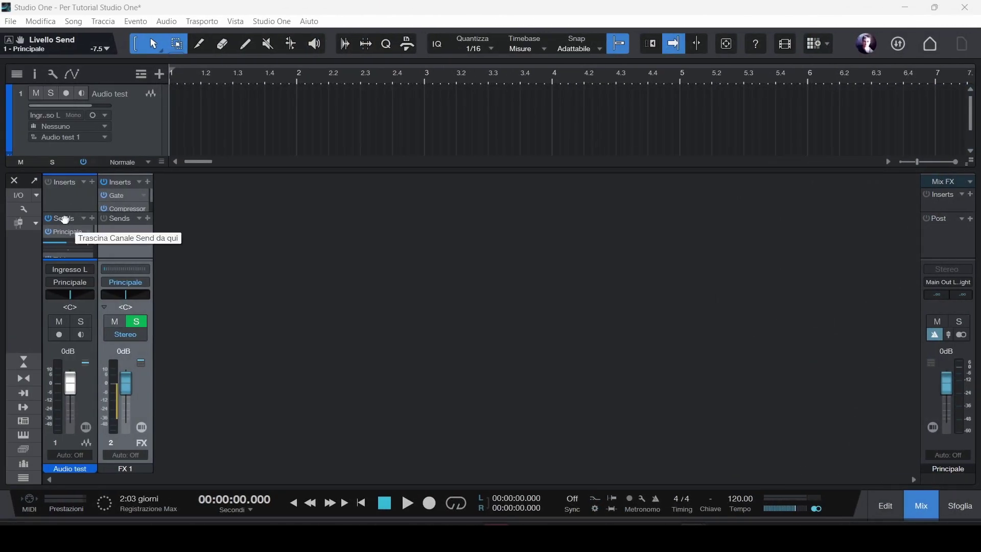
Step: Examine the input sources and output destinations offered for the Audio test channel, keeping Principale as its output
click(72, 270)
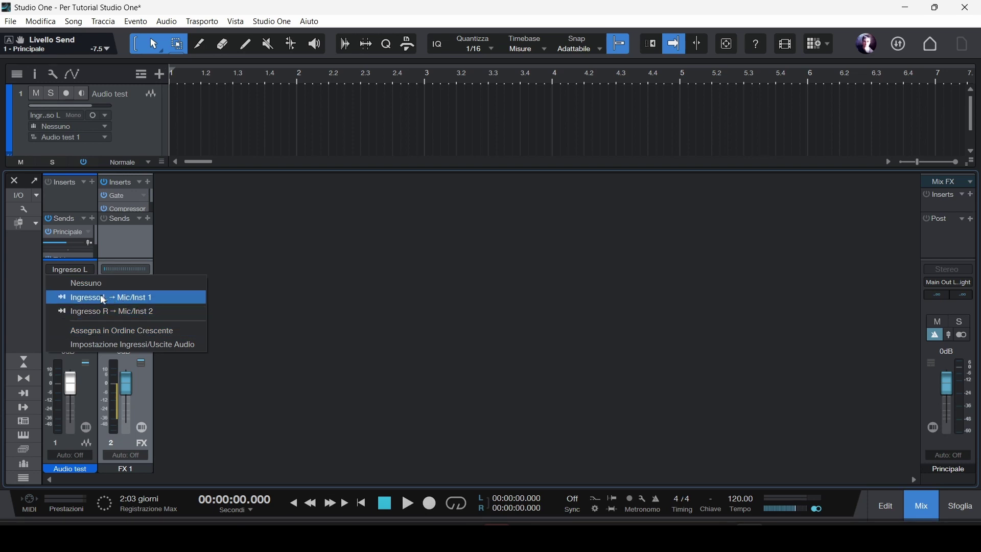
click(252, 223)
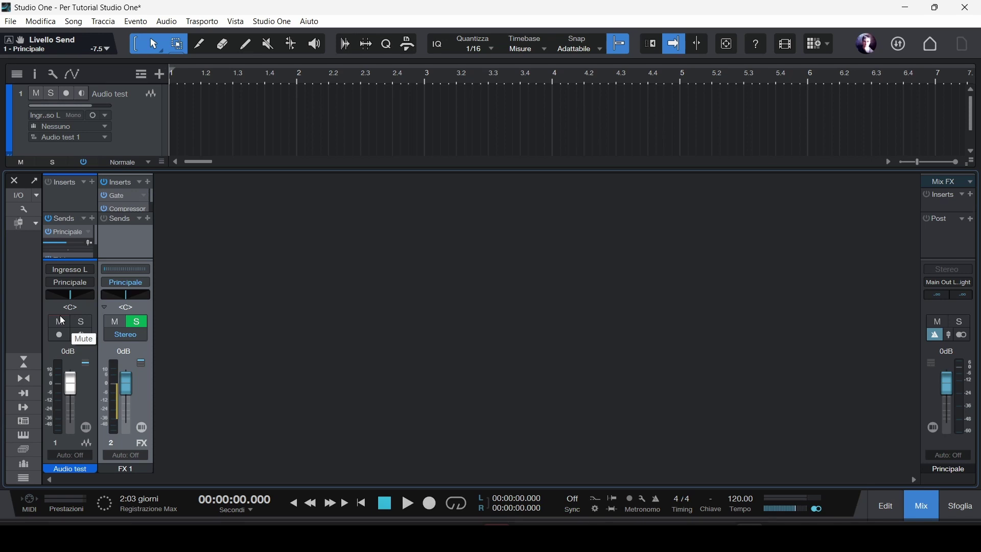
click(86, 284)
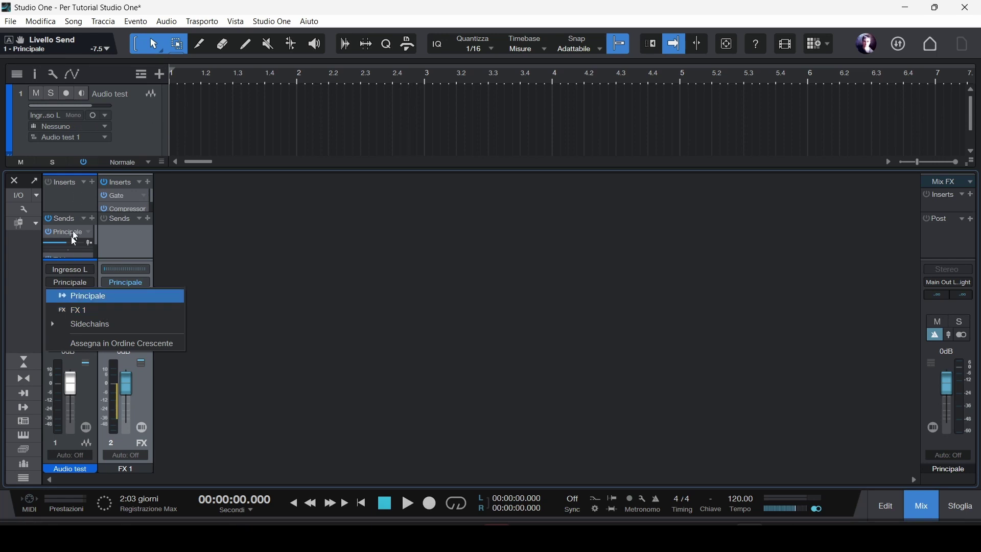
click(99, 301)
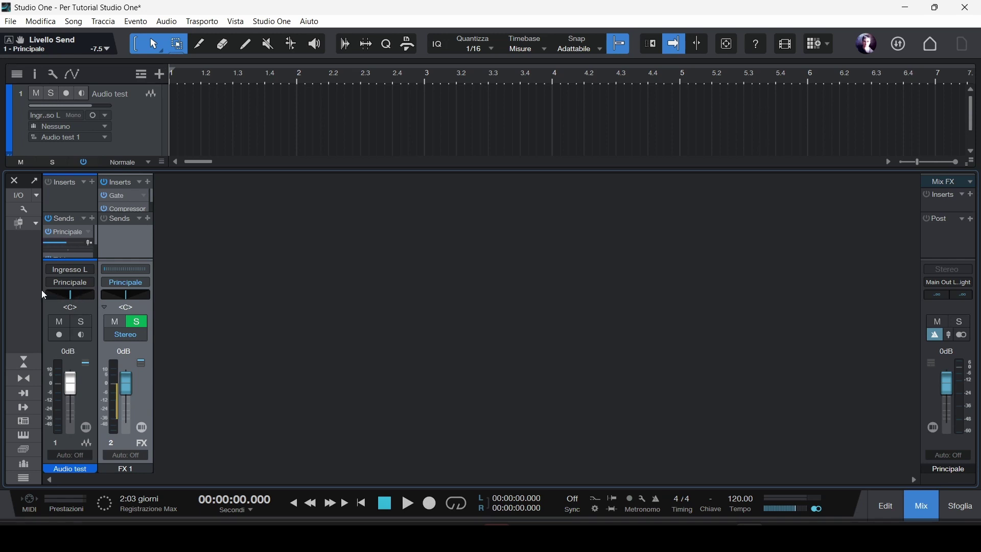
Step: Pan the Audio test channel fully right, and return its pan to centre
click(72, 298)
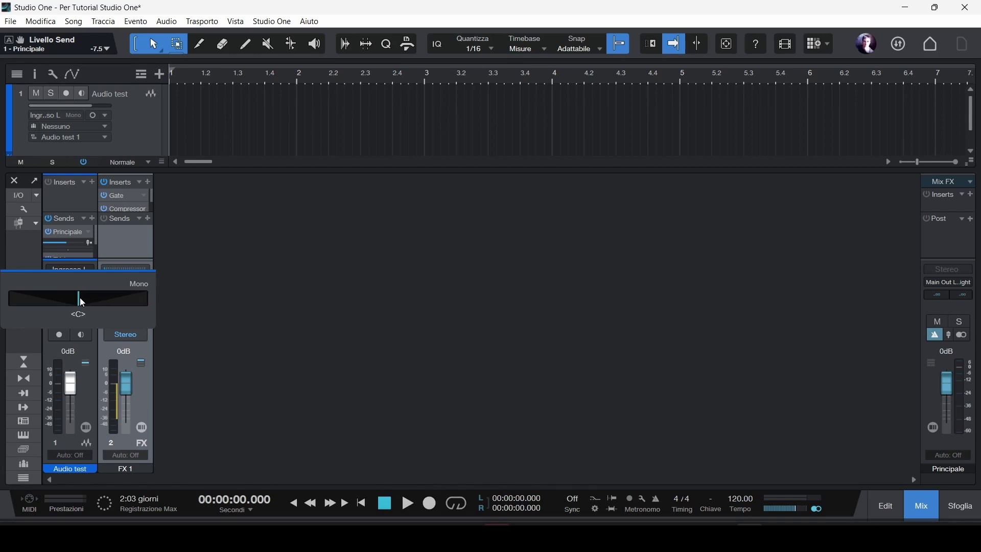
drag(82, 302, 160, 312)
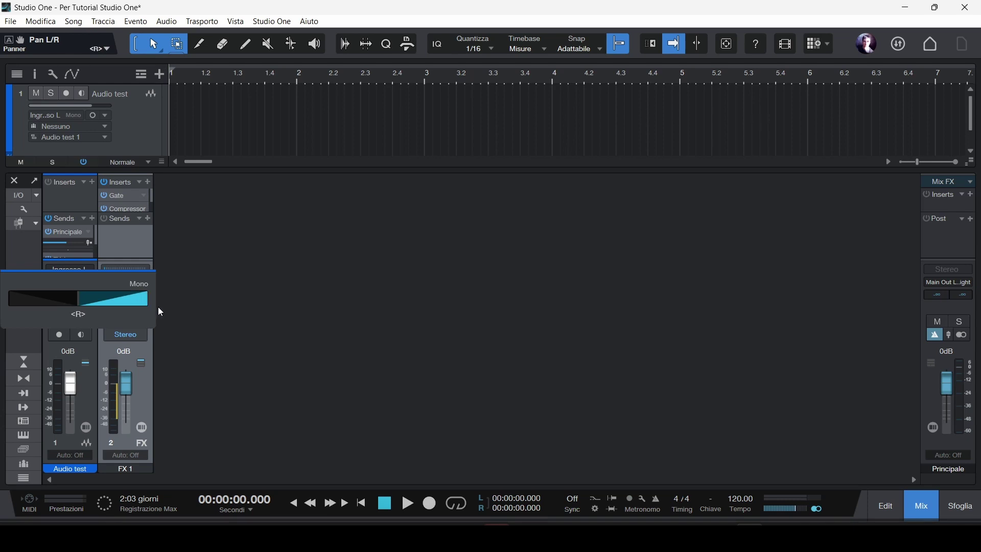
mouse_move(159, 307)
mouse_down()
mouse_move(15, 322)
mouse_move(151, 302)
mouse_up()
double_click(78, 314)
text(c)
key(Return)
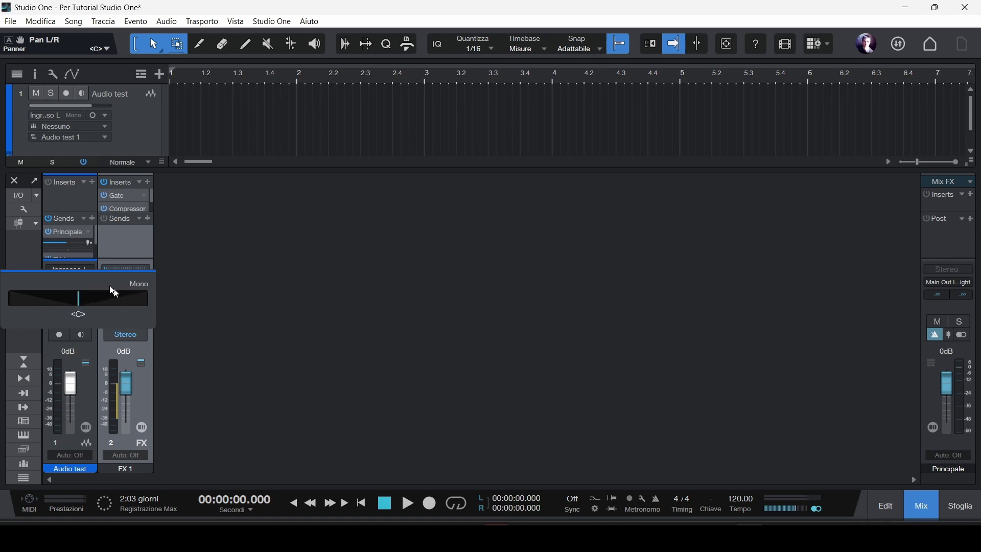
Step: Enter 0 as the Audio test channel's pan value, and reset the pan to C
click(80, 314)
text(0)
key(Return)
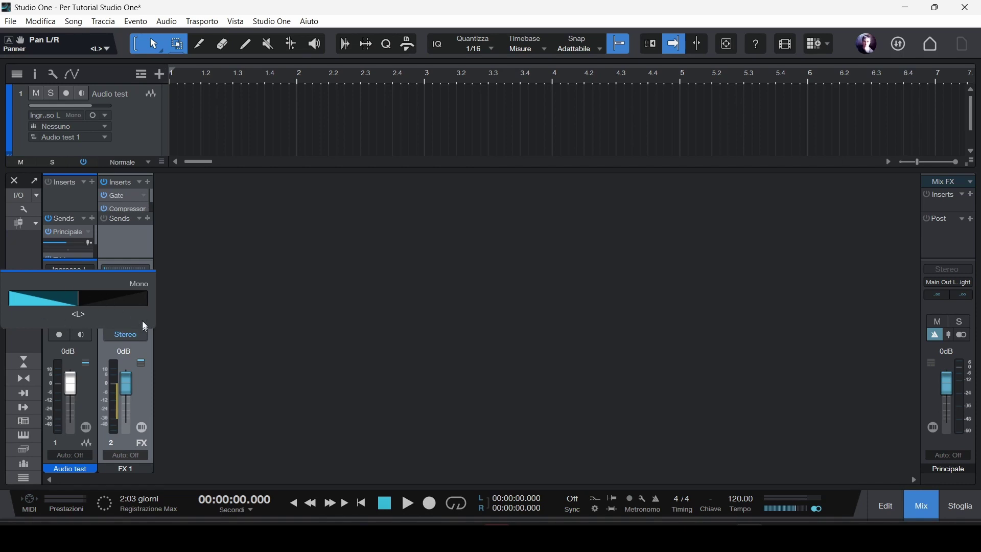
click(78, 314)
text(c)
key(Return)
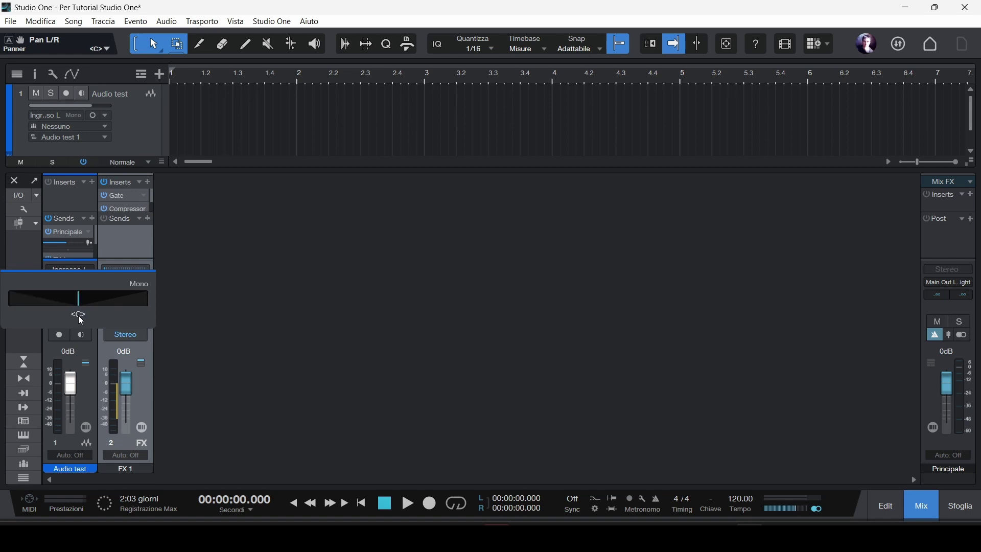
Step: Set the Audio test channel's pan to L, and switch it to R
click(79, 314)
key(BackSpace)
text(l)
key(Return)
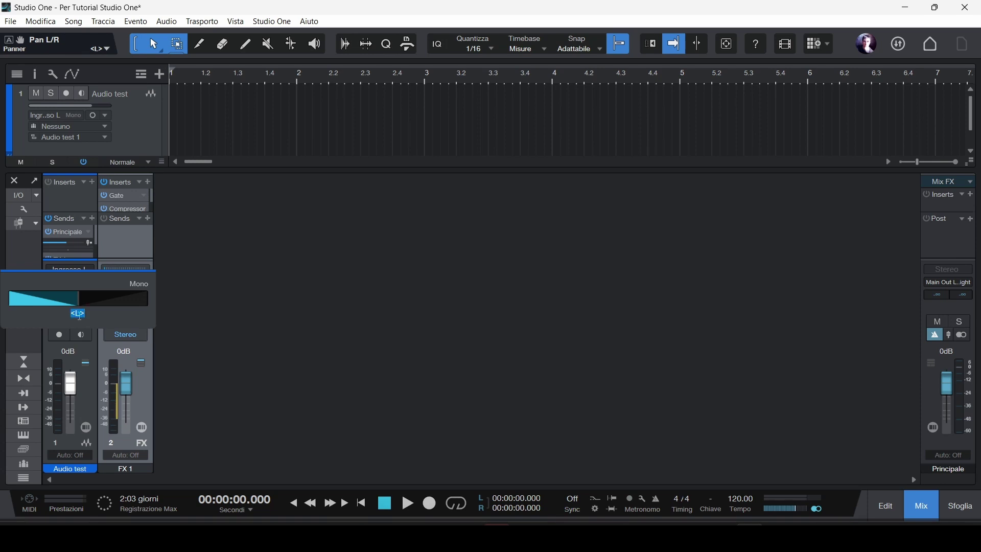
text(r)
key(Return)
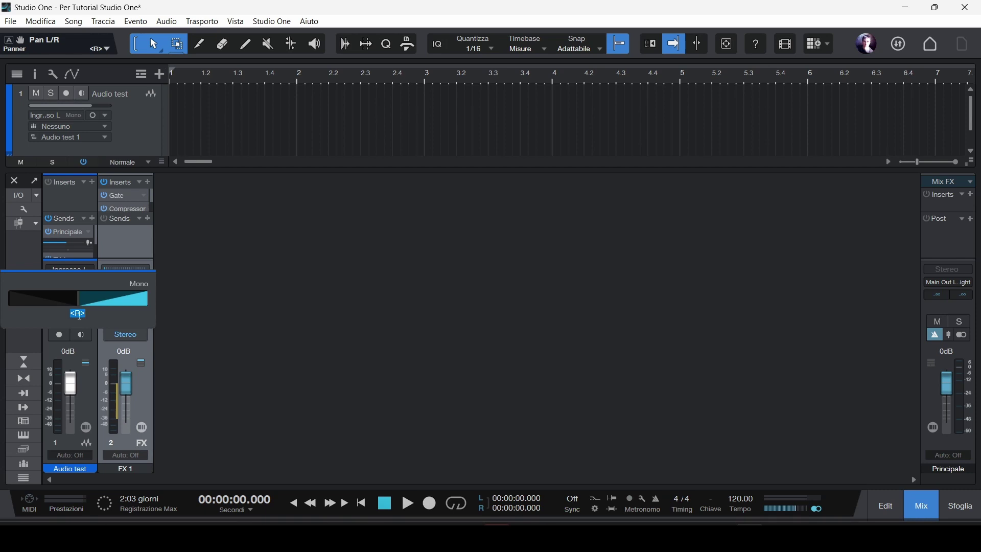
Step: Try the partial pan values 25r and r25 on the Audio test channel
text(25r)
key(Return)
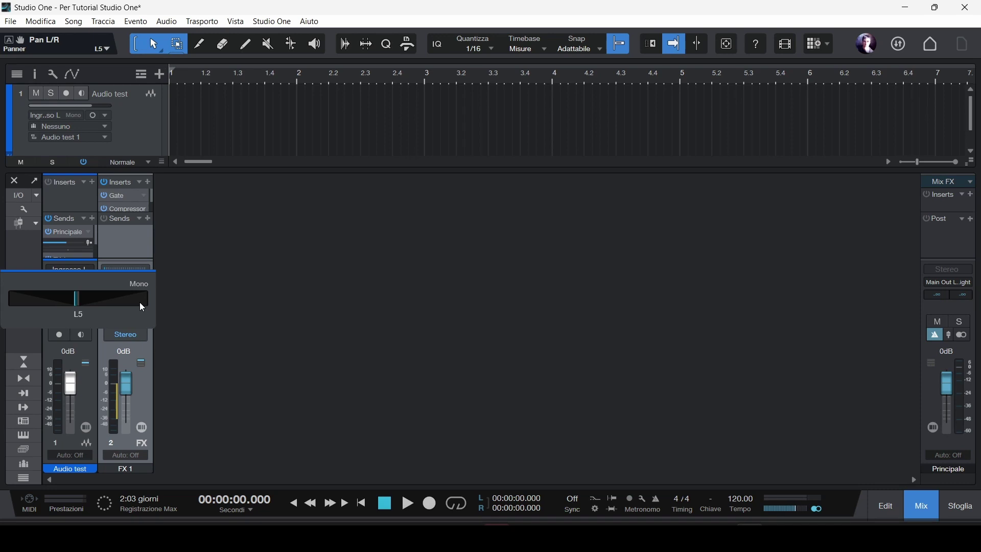
double_click(78, 315)
text(r25)
key(Return)
Step: Set the Audio test channel's pan to r100, and change it to l100
text(r11)
key(BackSpace)
text(00)
key(Return)
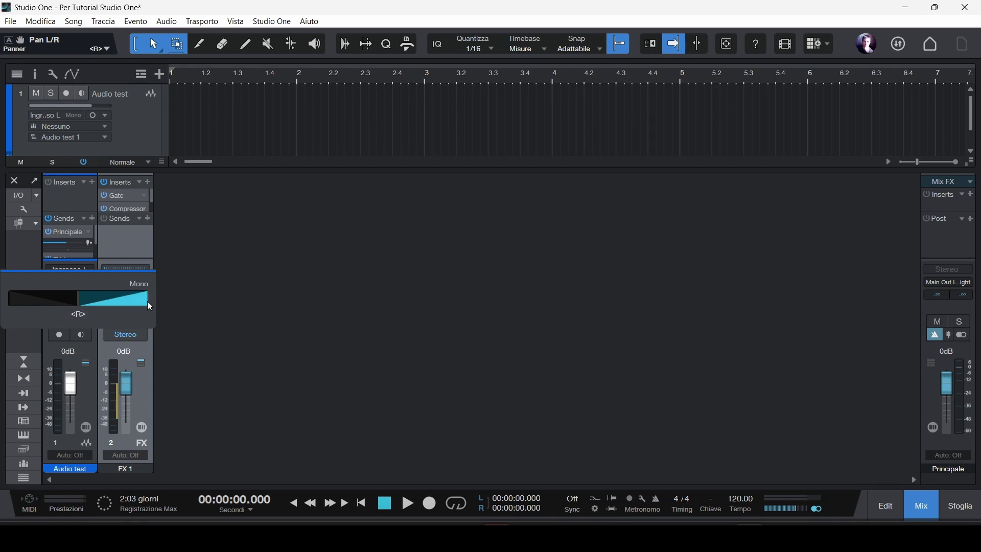
click(79, 315)
key(BackSpace)
text(l100)
key(Return)
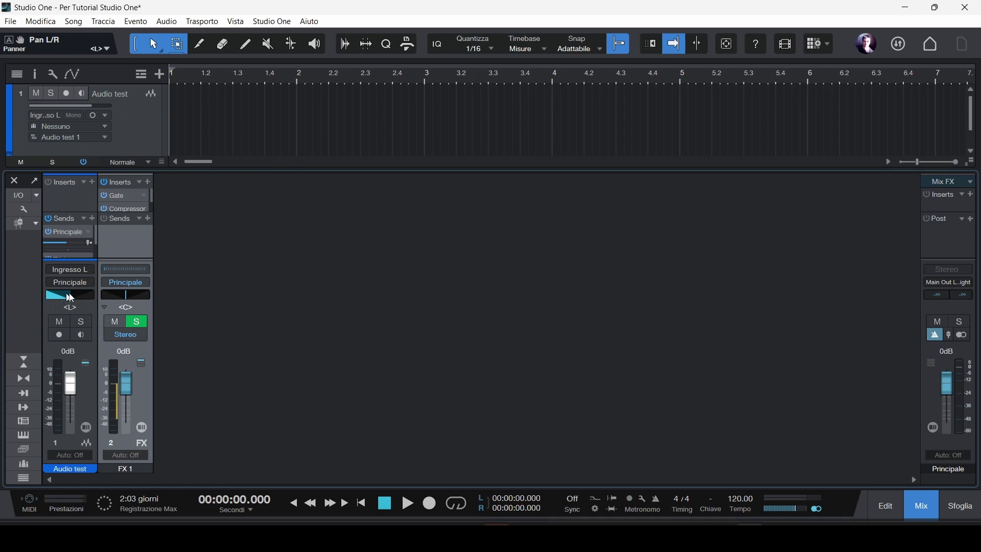
Step: Move the Audio test channel's pan to L7 and close the enlarged panner
mouse_move(75, 303)
mouse_down()
mouse_move(91, 296)
mouse_move(71, 310)
mouse_up()
click(81, 299)
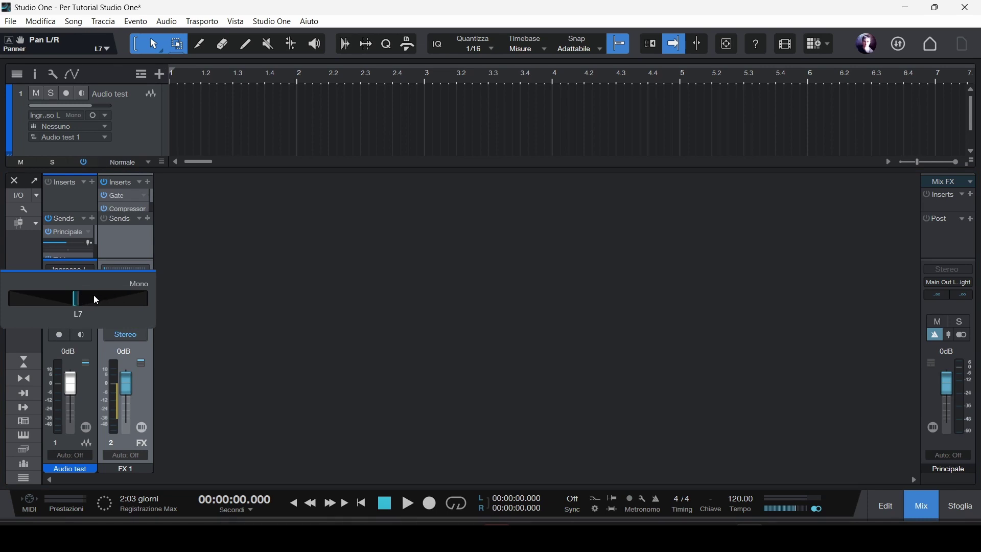
click(194, 296)
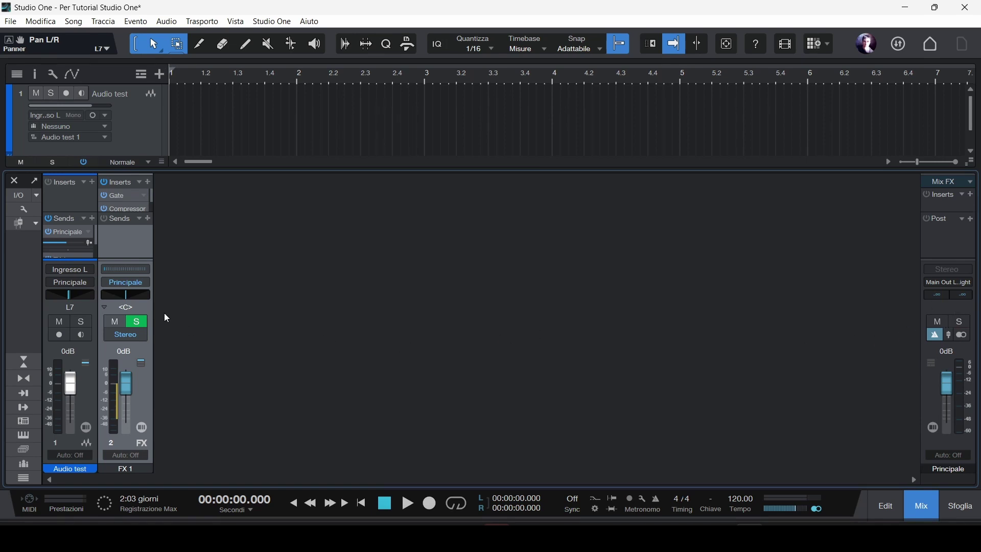
Step: Toggle the Audio test channel's mute on and off, and do the same with its solo
click(58, 330)
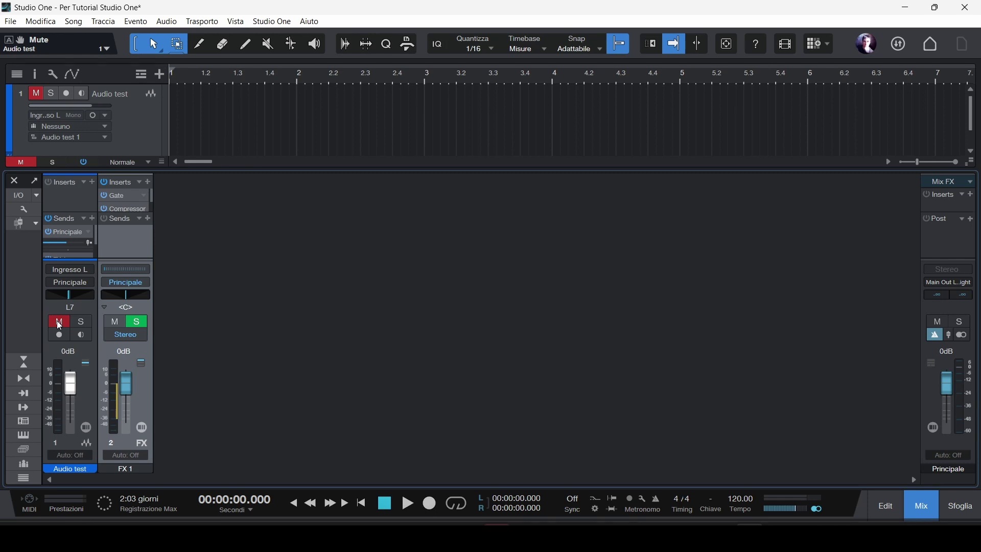
click(59, 322)
click(79, 323)
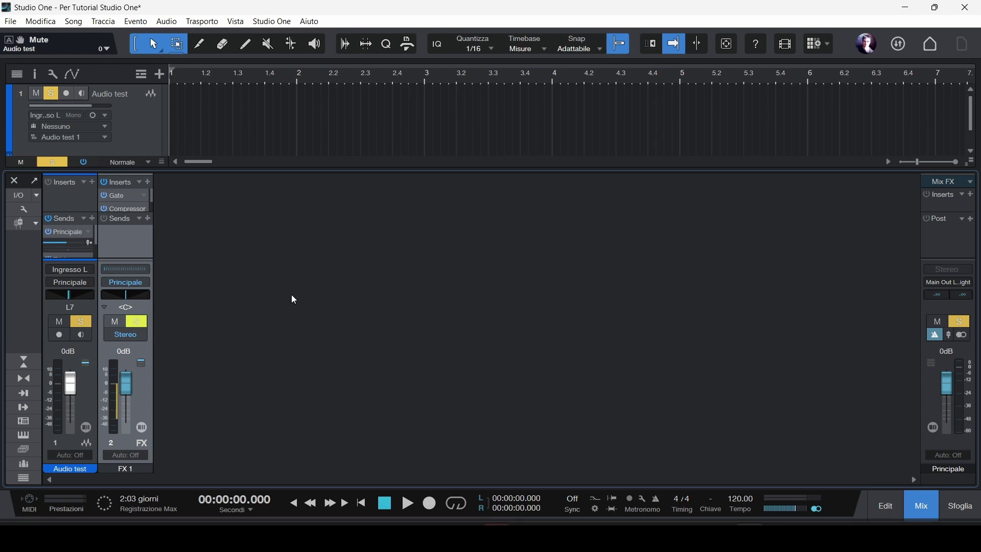
click(90, 323)
click(90, 324)
click(89, 323)
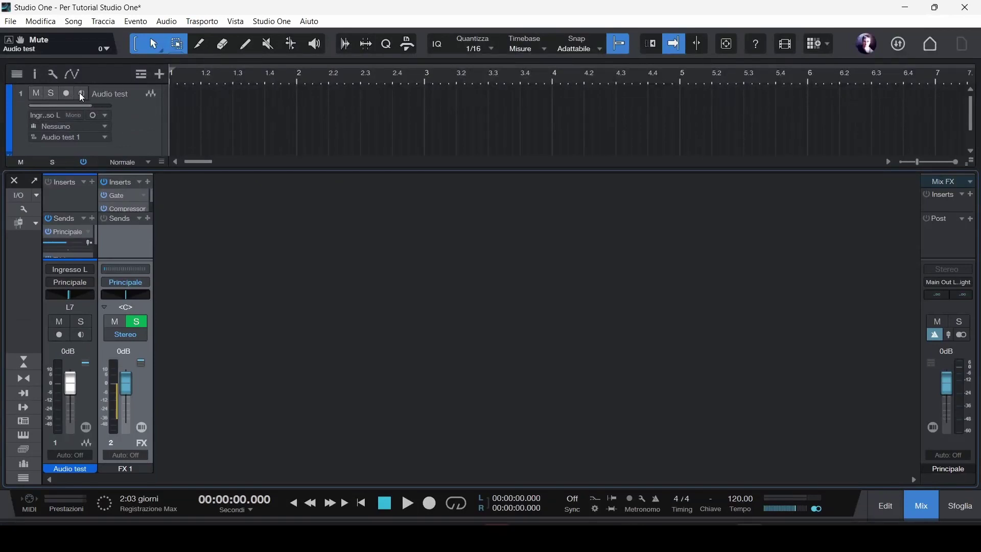
Step: Arm the Audio test channel for recording with monitoring off to check its input level, and disarm it
click(60, 336)
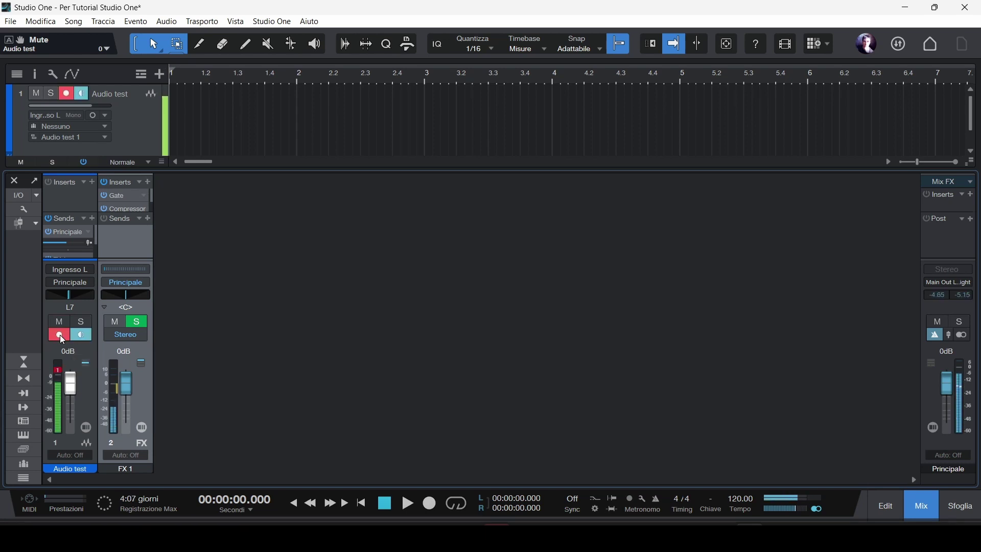
click(81, 337)
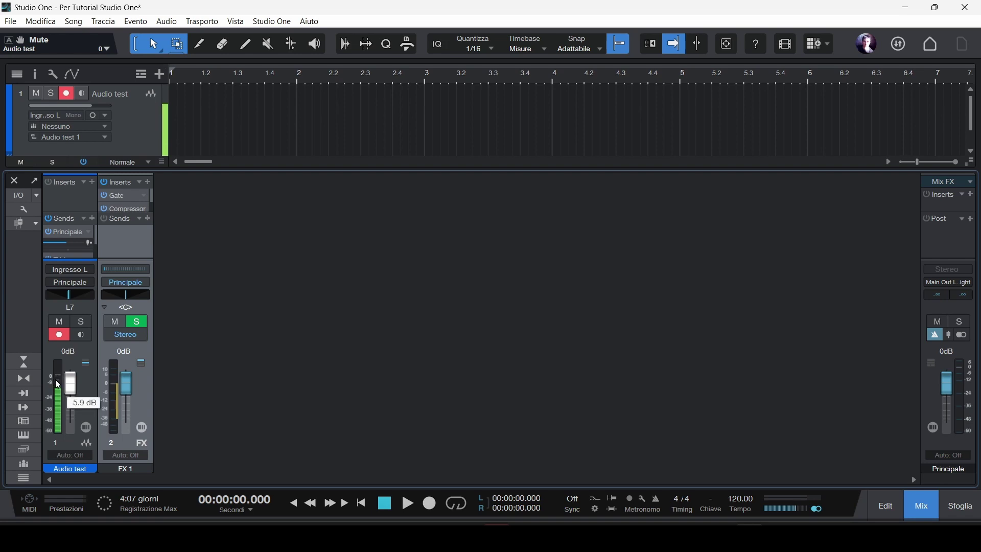
click(60, 336)
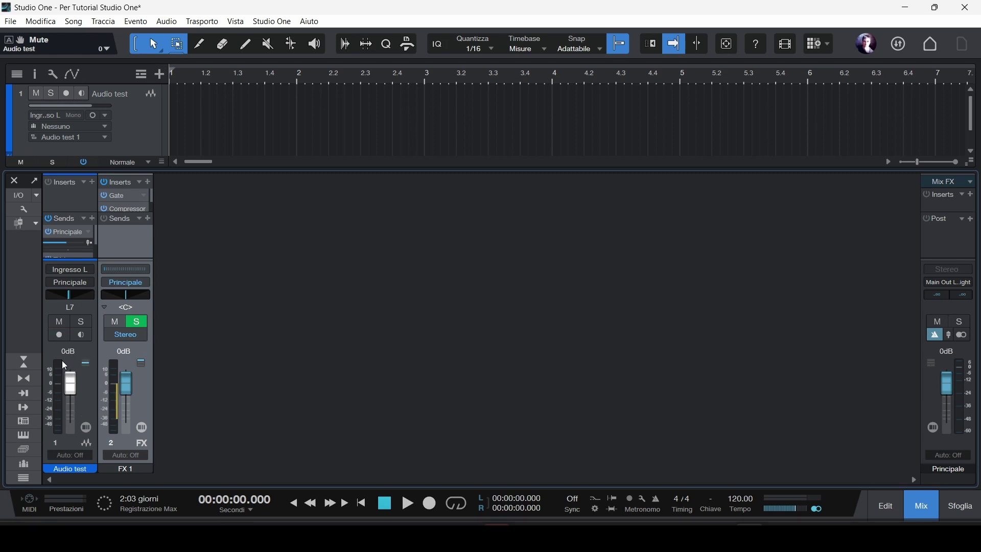
click(59, 335)
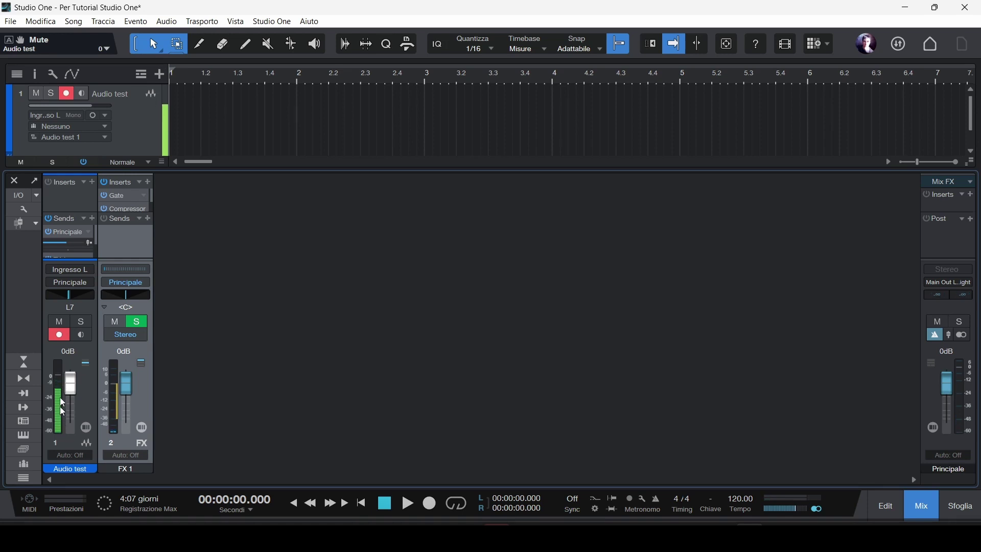
click(59, 335)
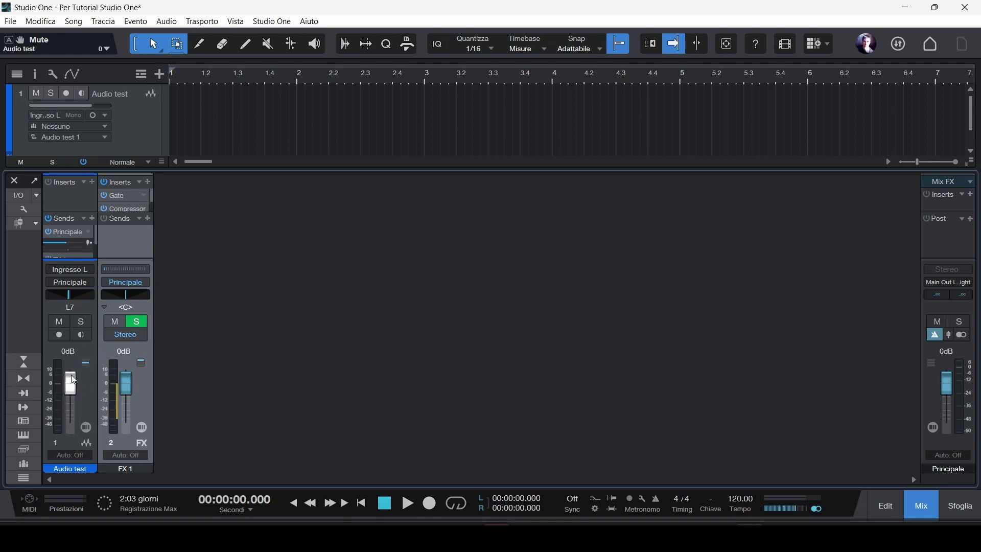
Step: Try out the Audio test channel's volume fader and set its level to -5.0 dB
mouse_move(70, 386)
mouse_down()
mouse_move(73, 405)
mouse_move(80, 370)
mouse_move(85, 387)
mouse_up()
click(70, 352)
key(BackSpace)
text(-5.0)
key(Return)
Step: Set the Audio test channel's volume to 3.0 dB, and return it to 0 dB
click(70, 353)
text(3.0)
key(Return)
click(70, 353)
text(0)
key(Return)
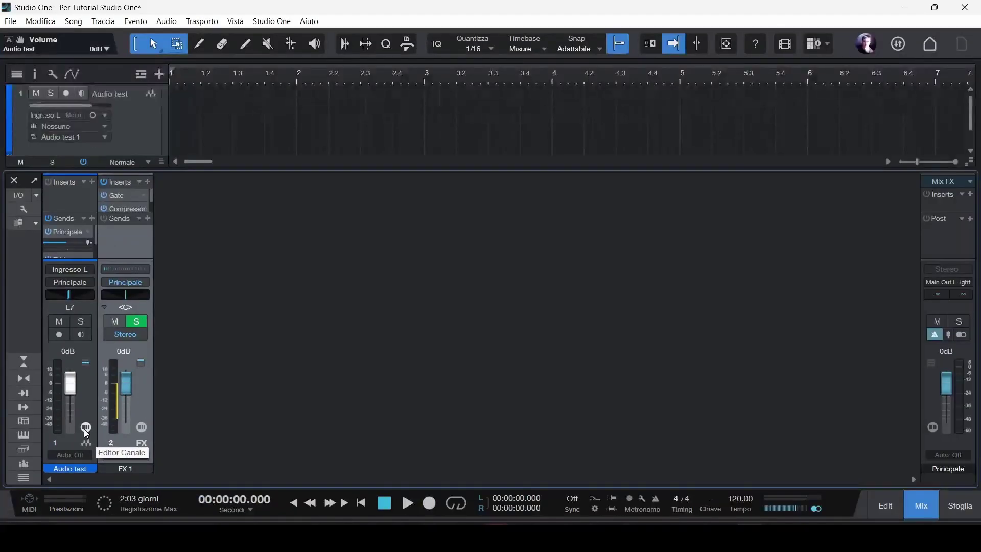
Step: In the Audio test channel editor, set the Principale send level to +2.5 and switch that send to pre-fader
click(86, 432)
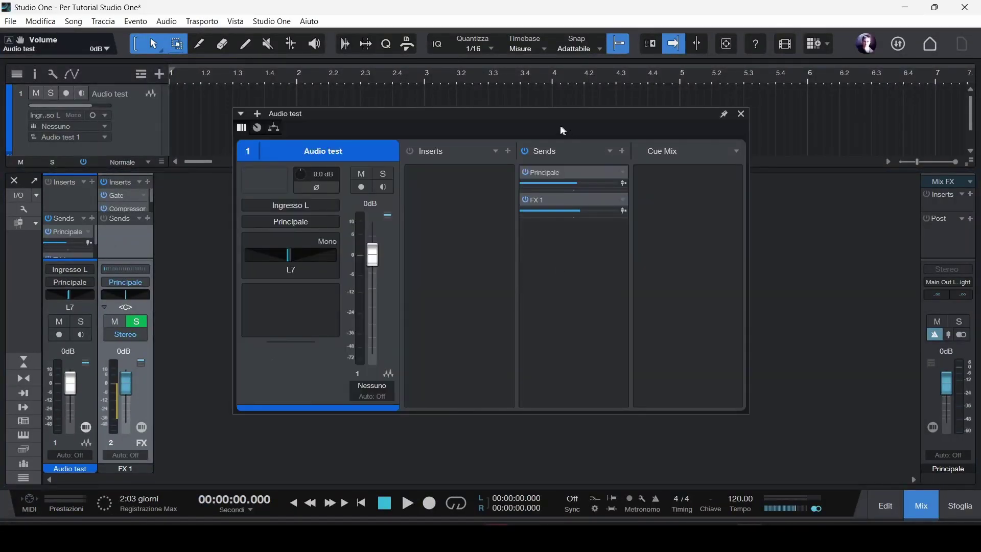
drag(563, 131, 525, 189)
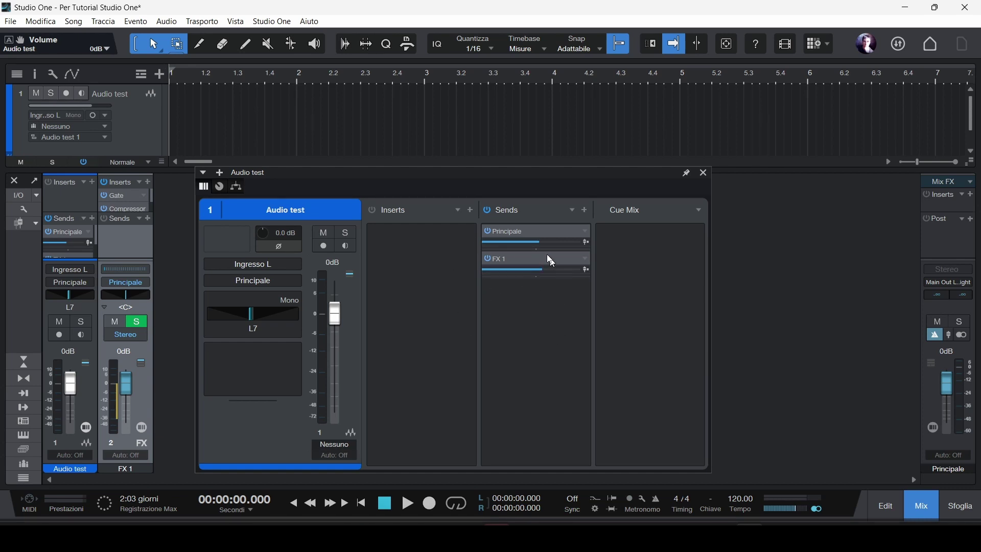
drag(539, 234, 564, 254)
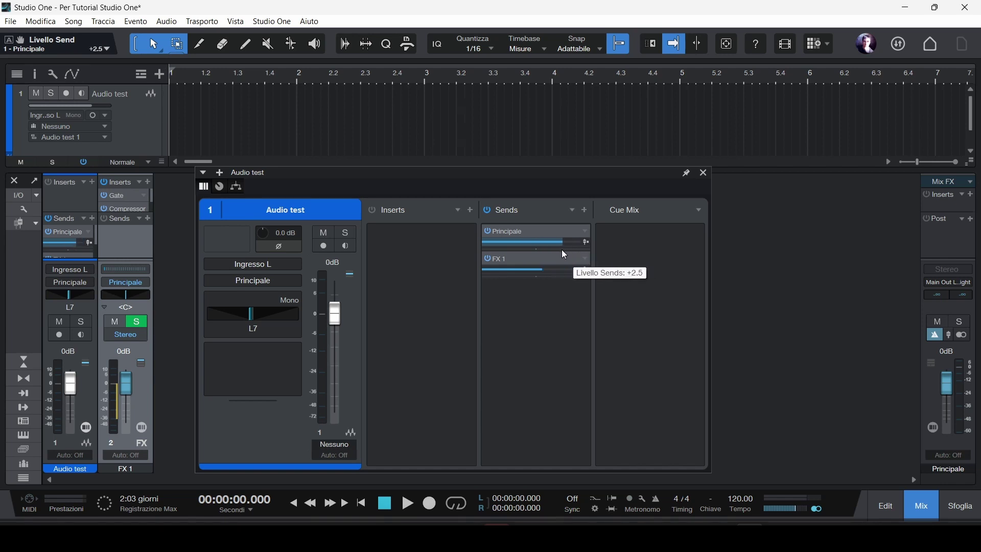
click(586, 243)
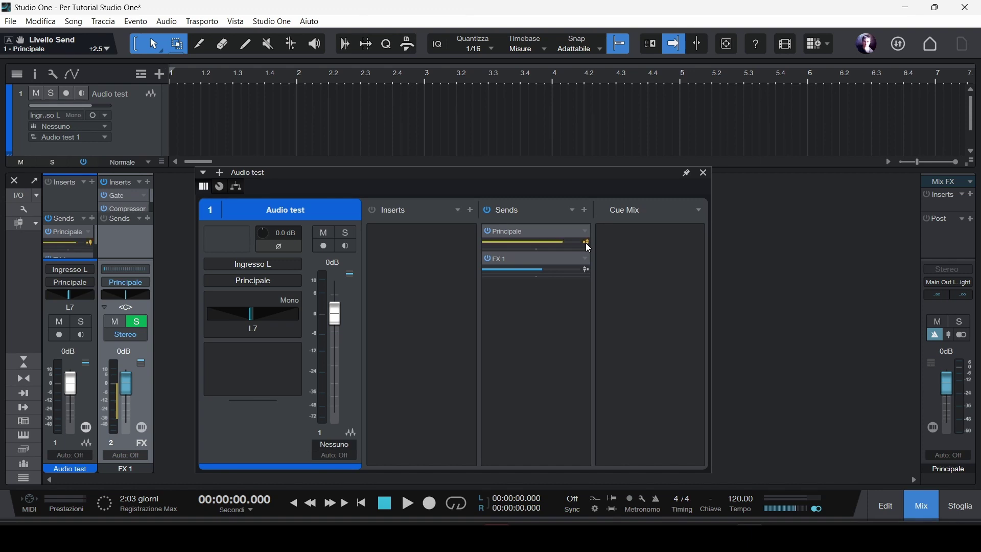
Step: Switch the Principale send to post-fader and compare its options with the choices for adding a send to the Audio test channel
click(585, 243)
click(585, 233)
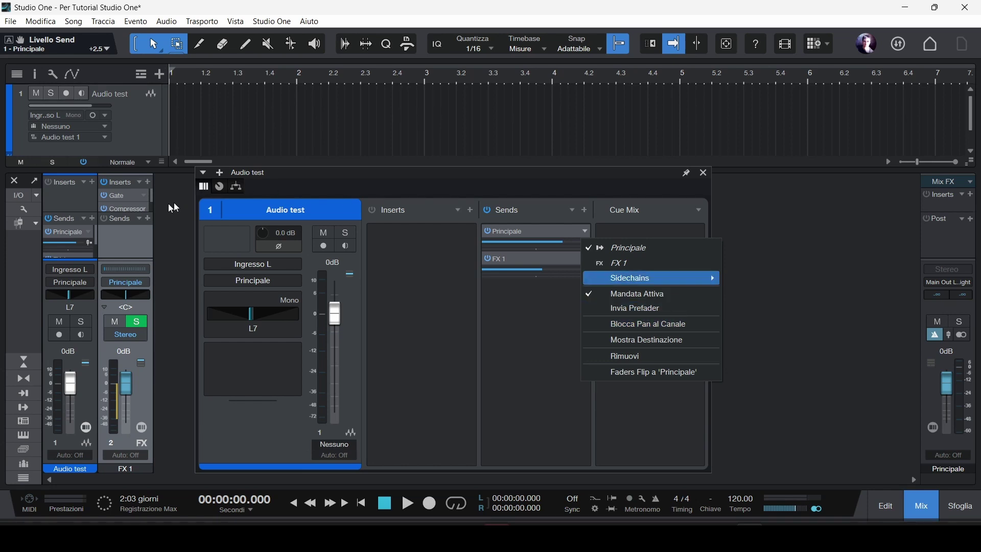
click(92, 218)
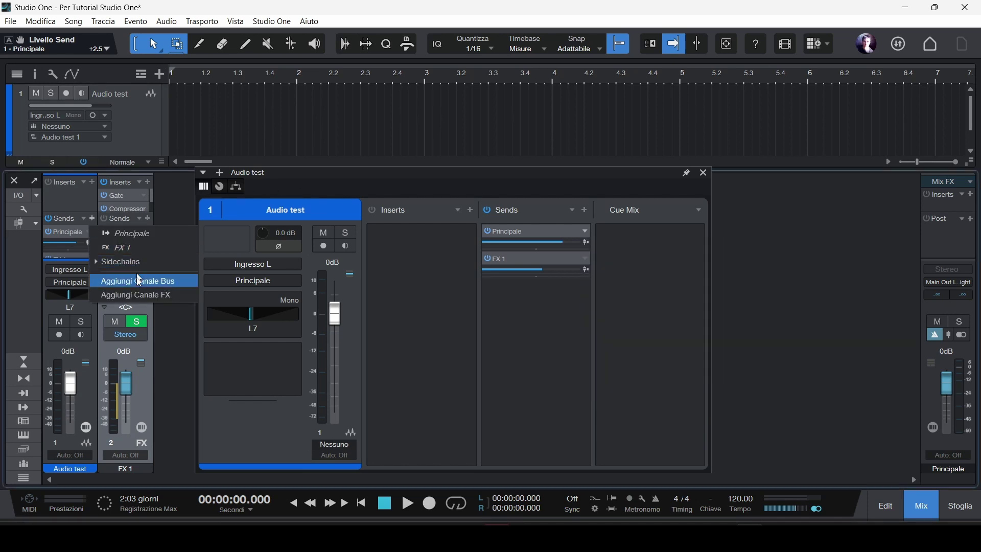
click(586, 231)
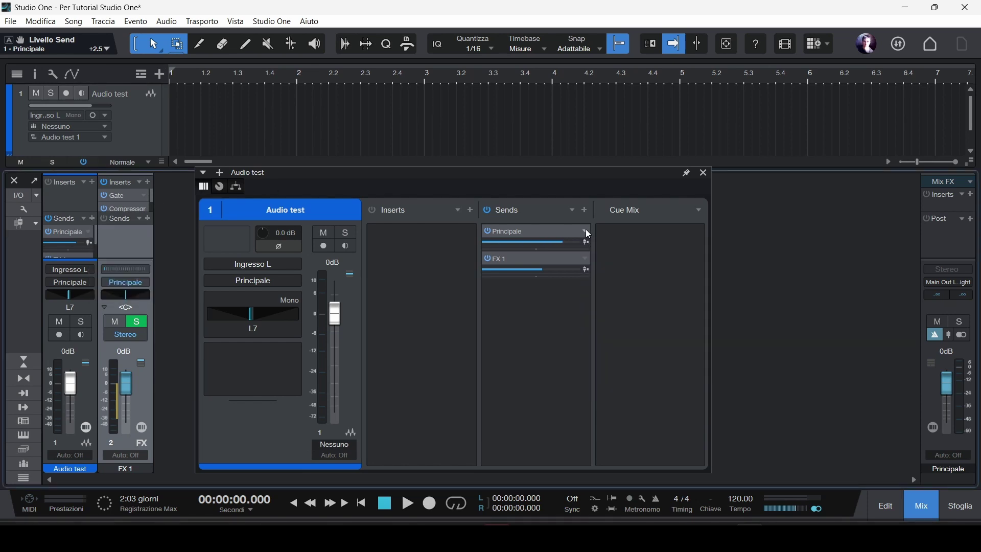
click(586, 231)
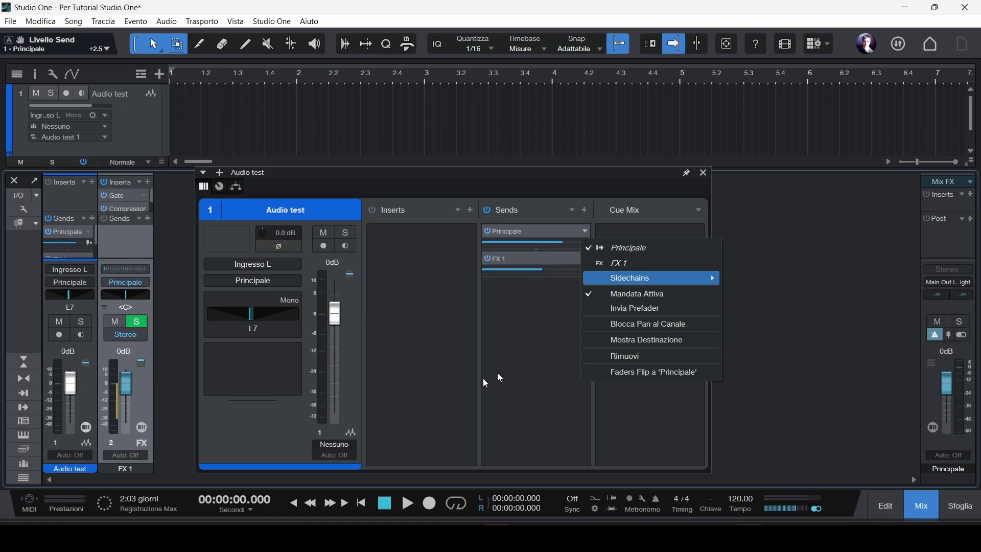
click(529, 369)
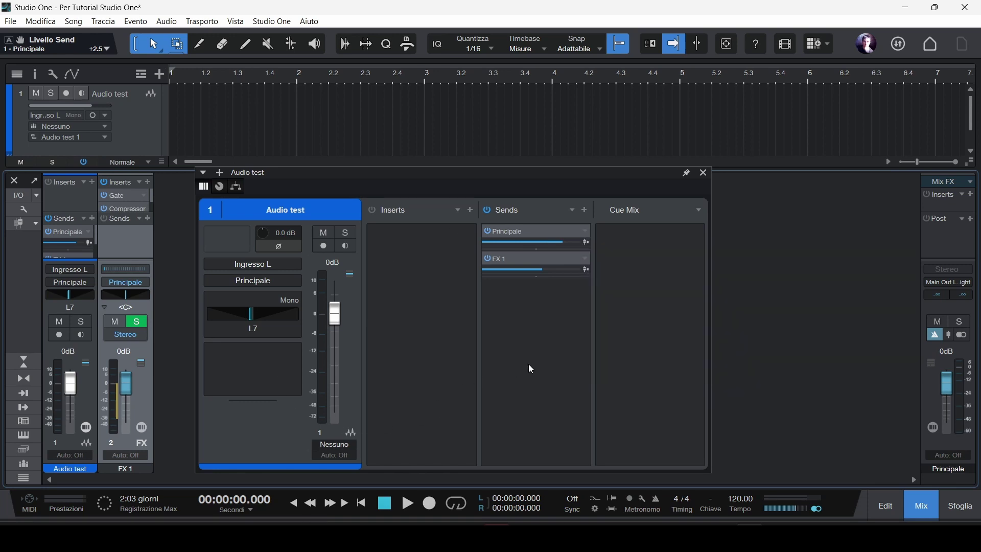
Step: Compare the Principale send's options with the add-send choices and the options for all sends on the Audio test channel
click(87, 429)
click(87, 429)
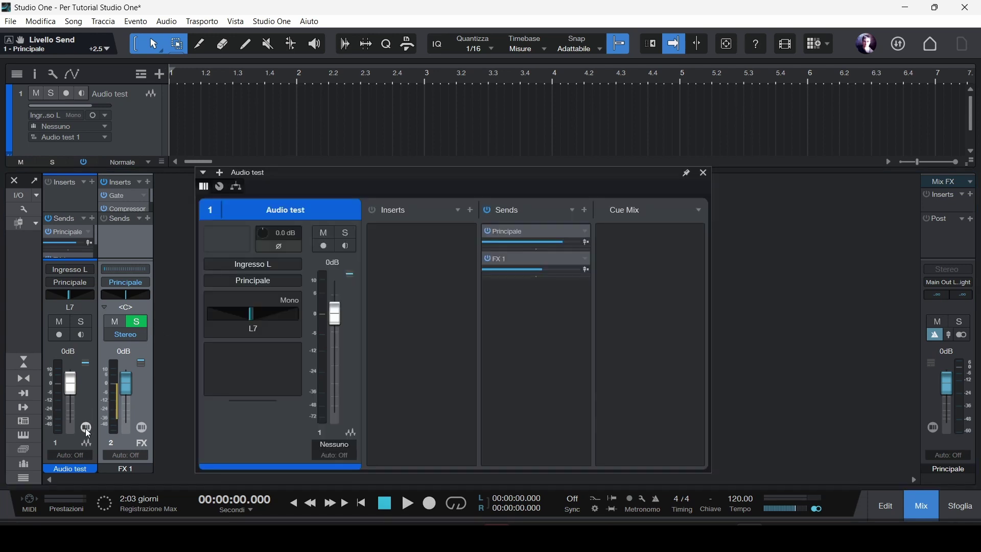
click(89, 235)
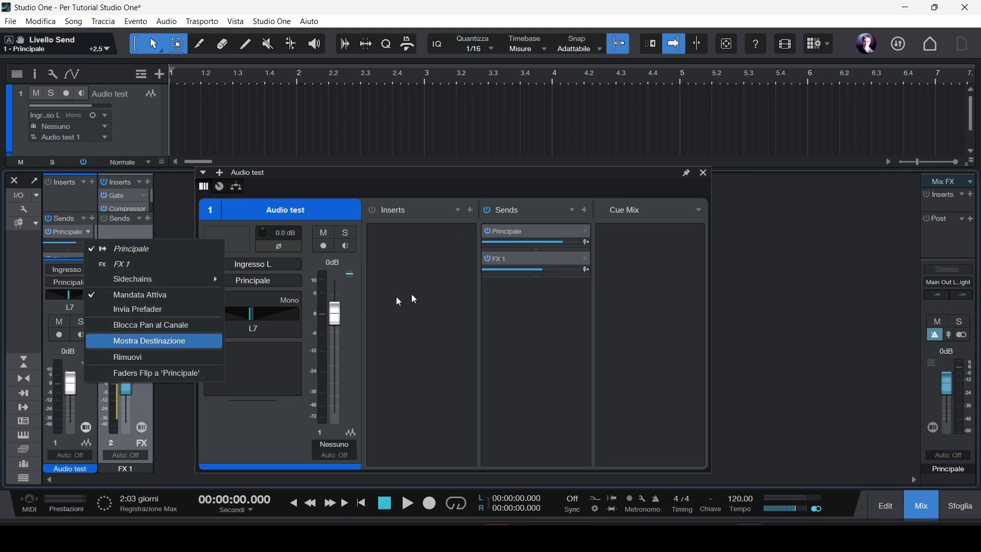
click(553, 309)
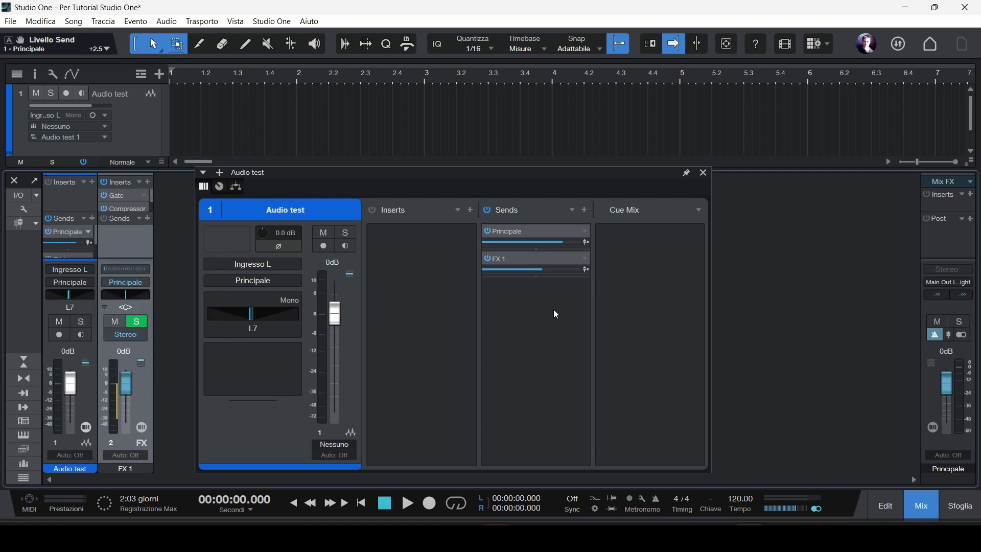
click(586, 234)
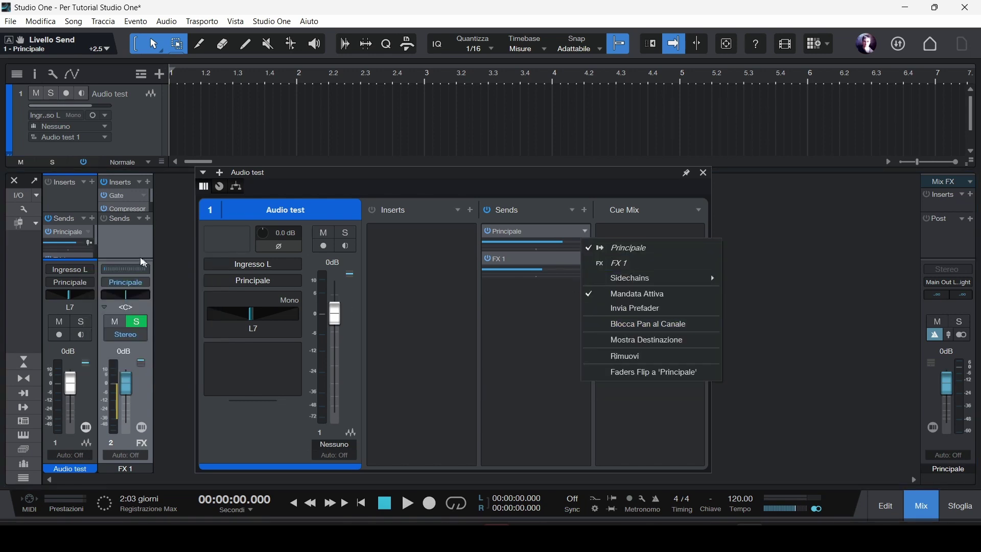
click(92, 220)
click(92, 220)
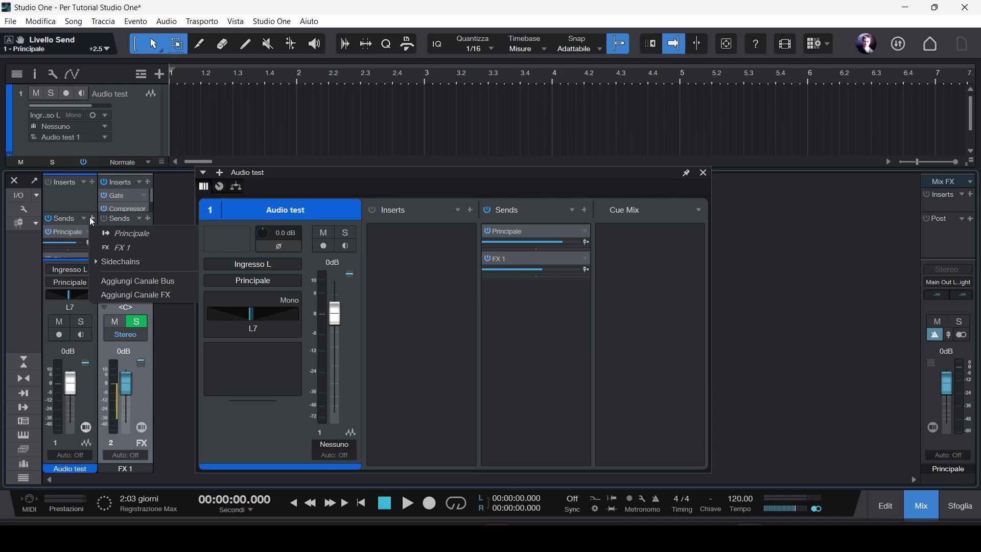
click(81, 218)
click(84, 219)
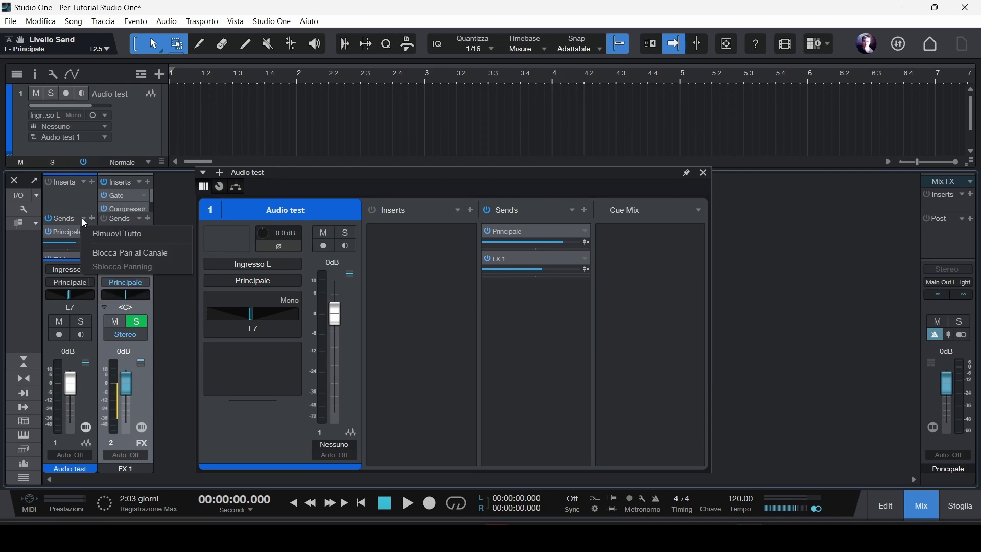
click(93, 219)
click(92, 218)
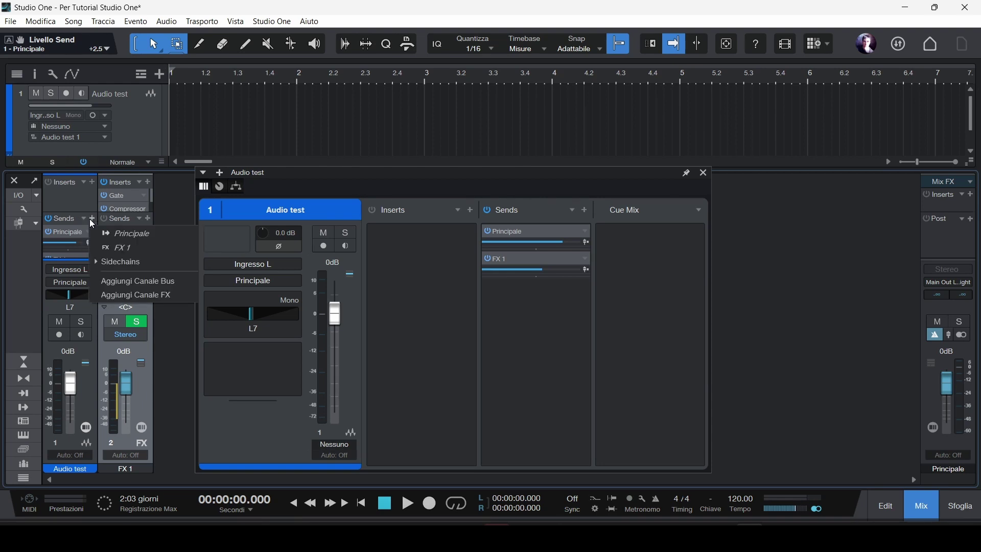
click(62, 245)
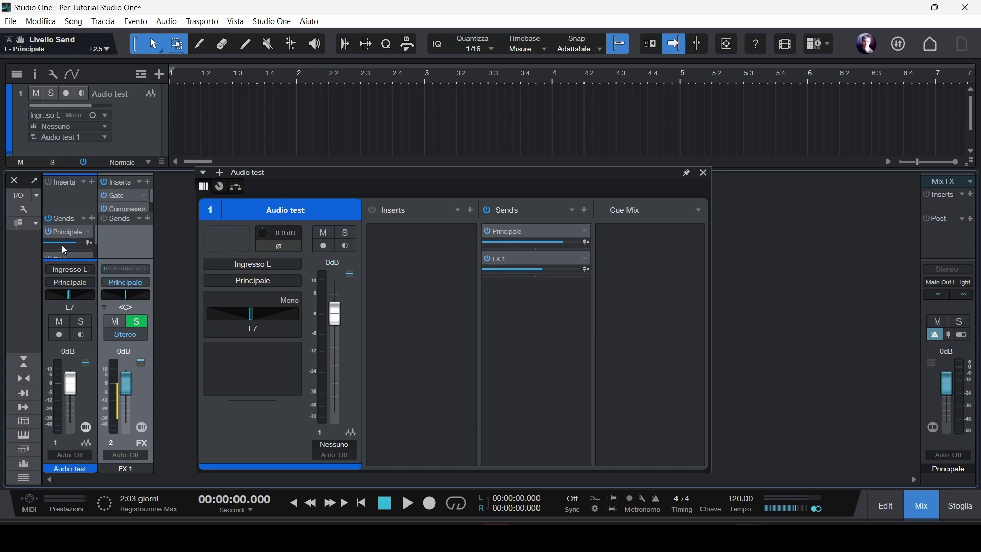
Step: Examine the destinations available for new and existing sends, including the FX 1 sidechains, in the console and the channel editor
click(91, 218)
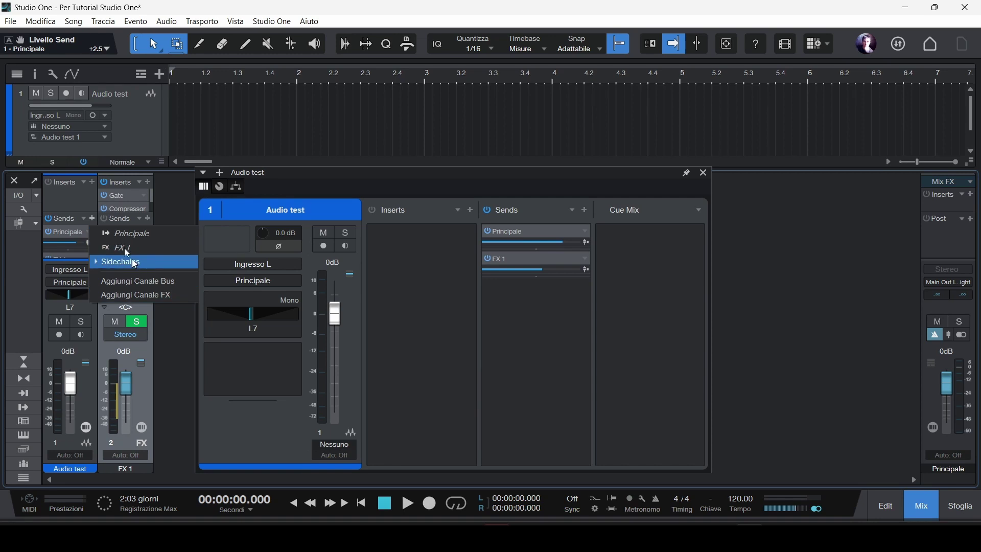
click(86, 206)
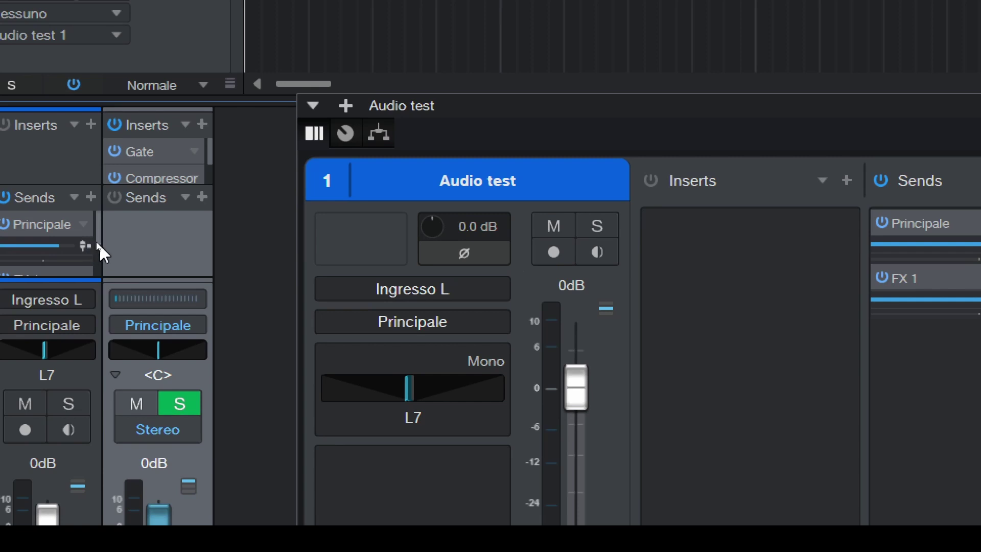
click(84, 225)
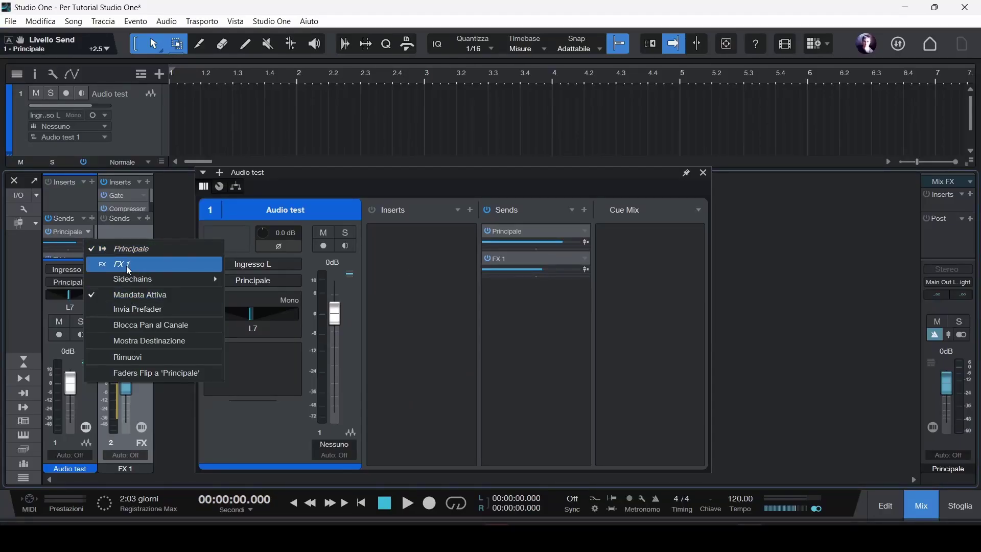
mouse_move(175, 277)
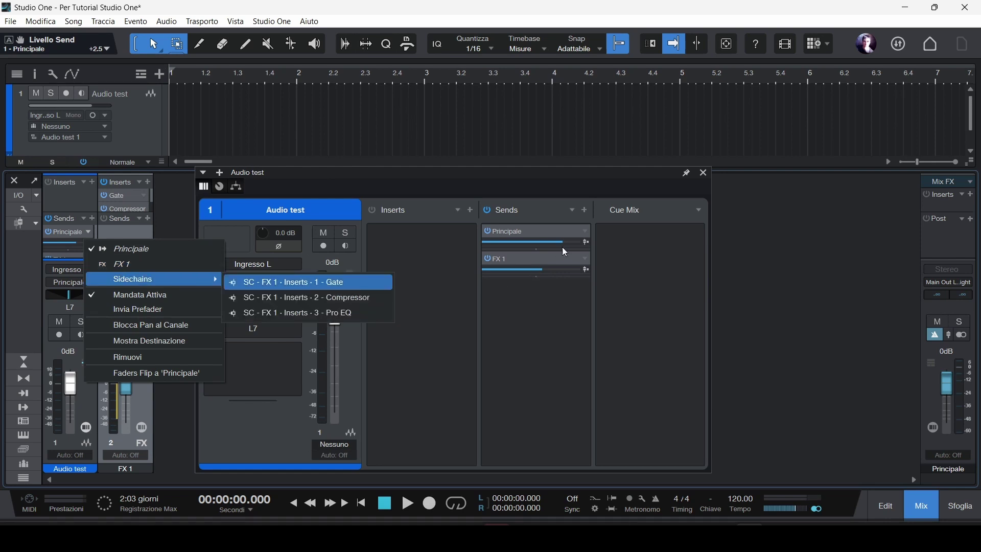
click(586, 232)
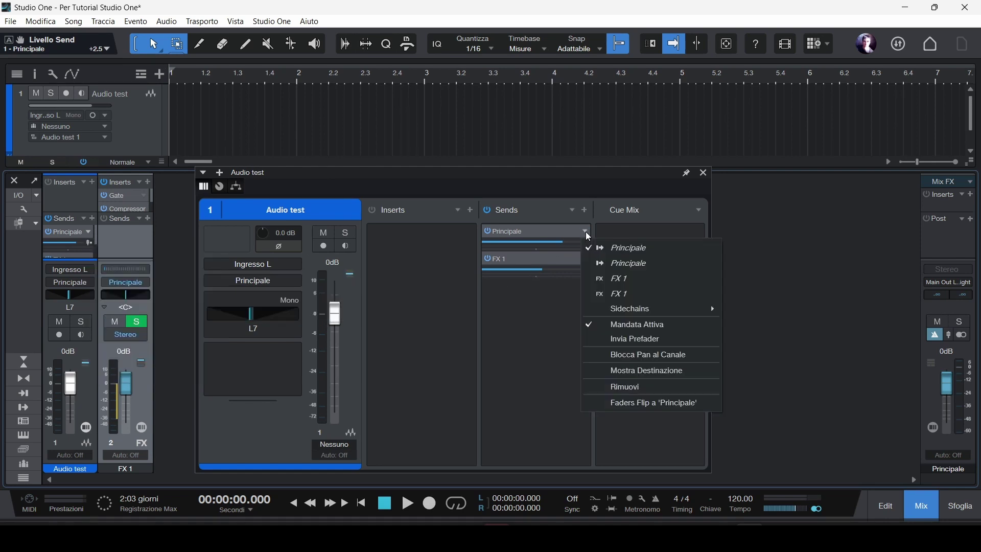
click(92, 218)
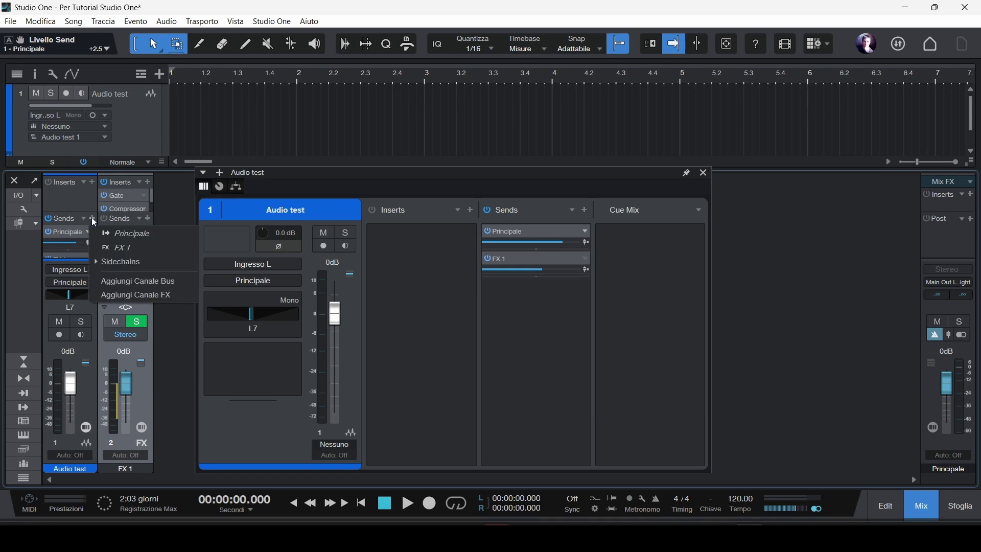
click(584, 215)
click(584, 214)
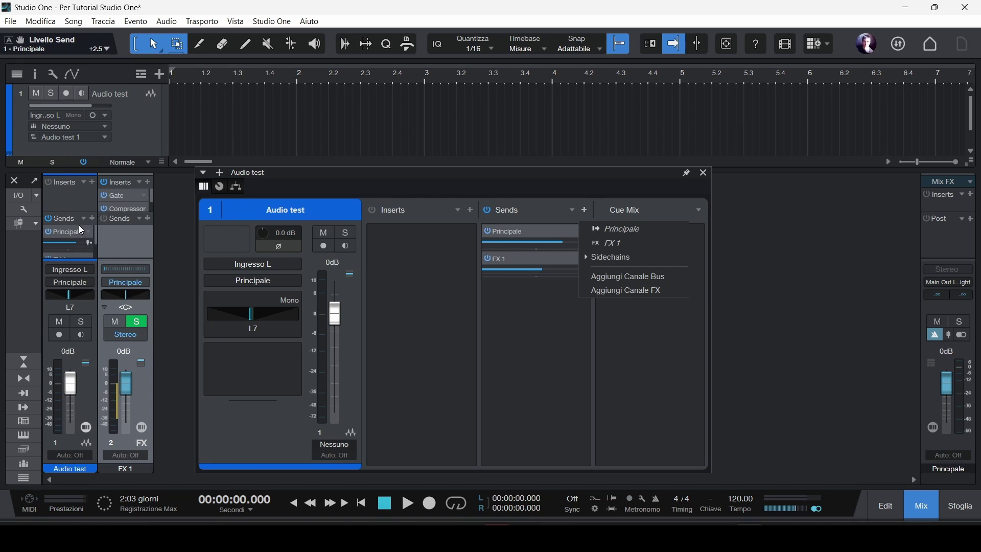
click(90, 216)
click(91, 216)
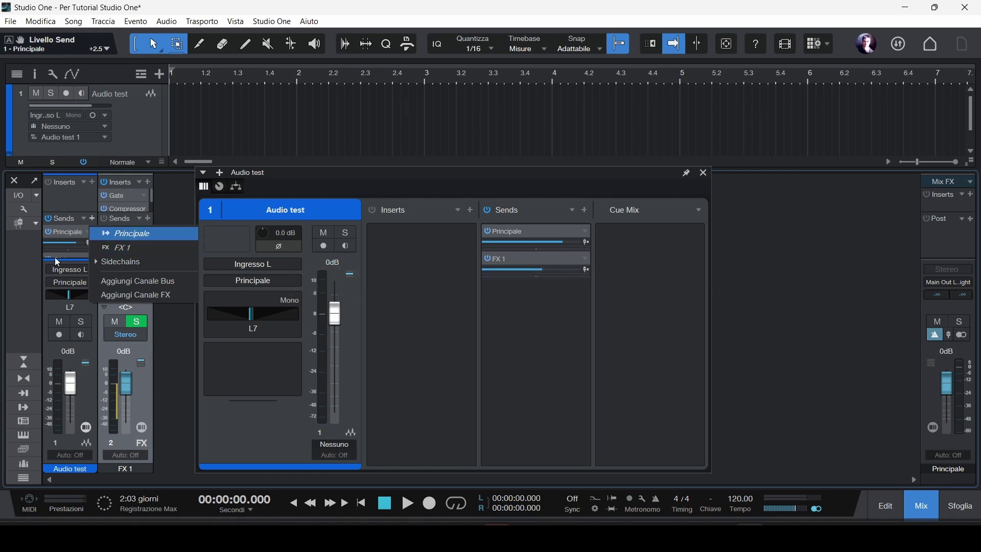
click(178, 319)
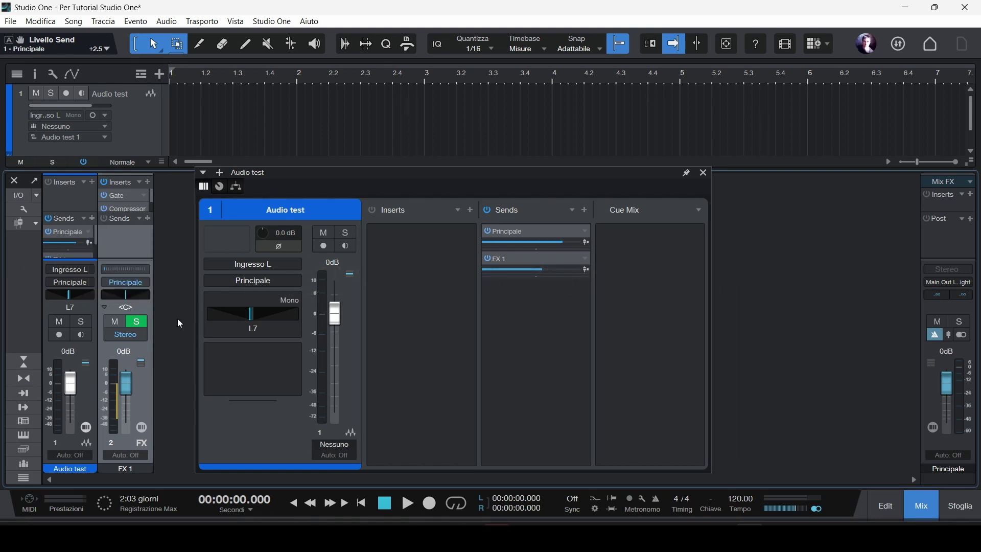
Step: Review the pre-fader Principale send's options in the console and channel editor, and the panning options of the Cue Mix section
click(91, 231)
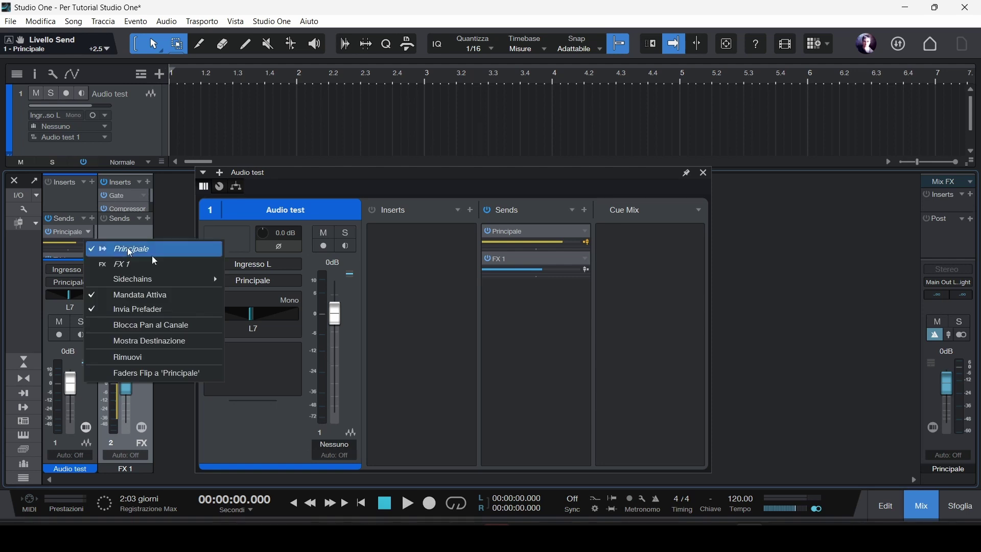
click(585, 232)
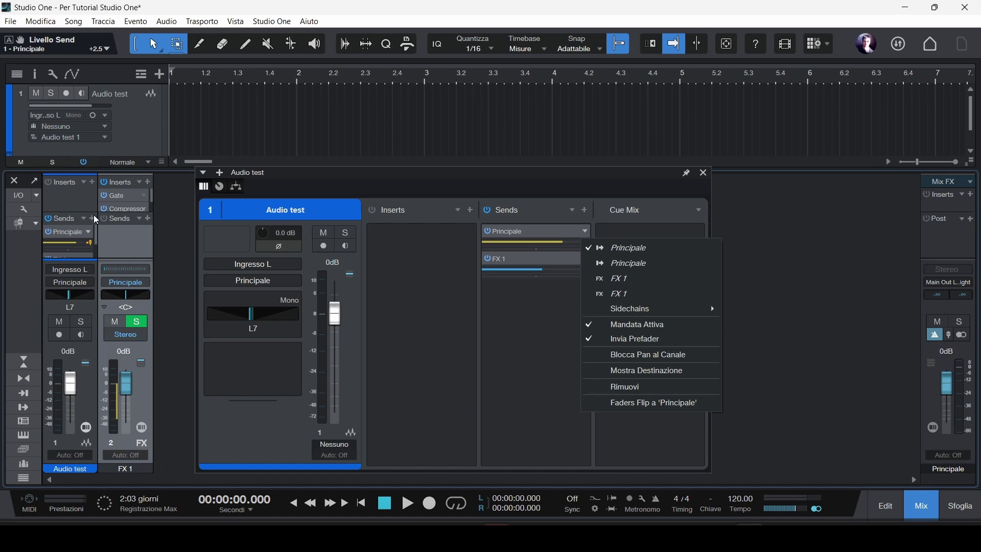
click(535, 354)
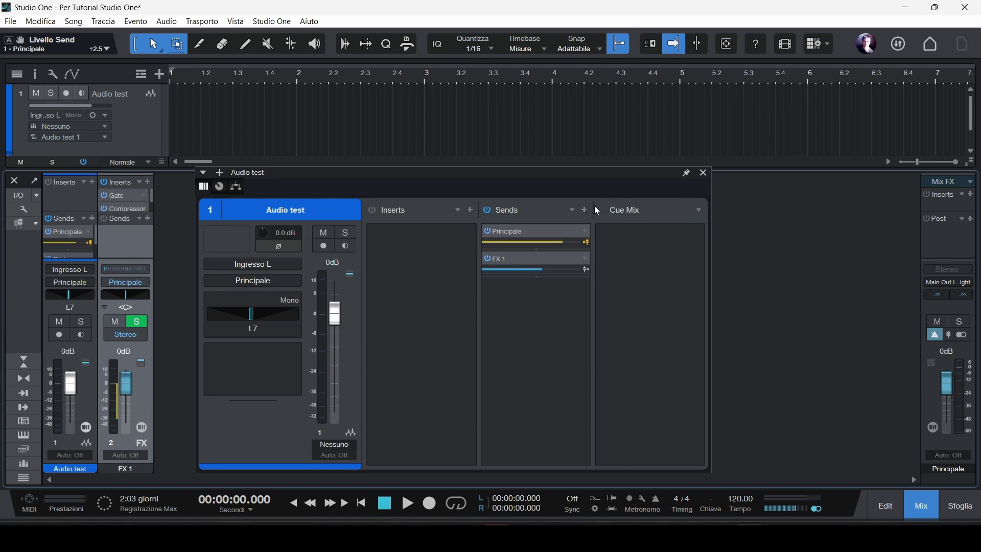
click(701, 211)
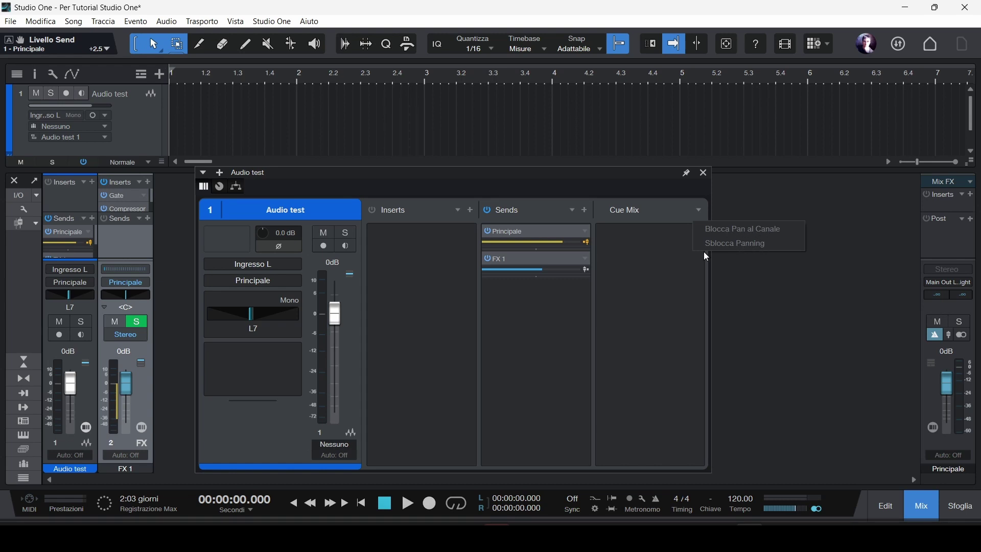
click(664, 255)
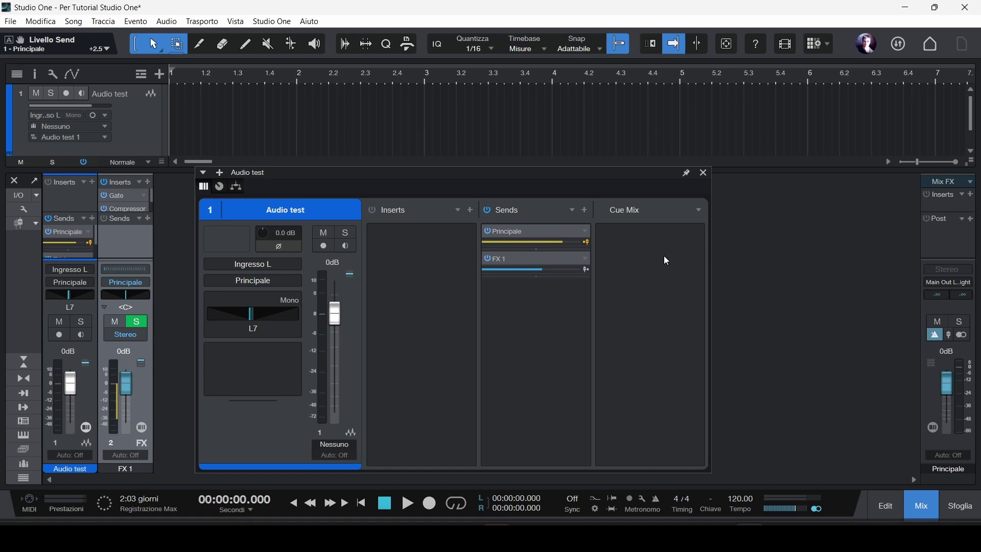
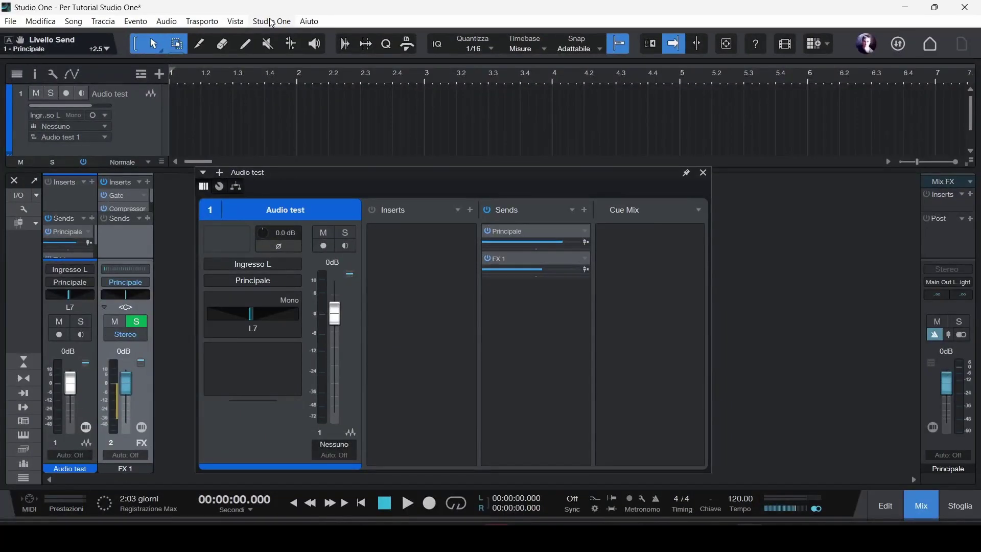
Step: In the song's output setup, add a stereo output on Line Out 3 and 4 and enable it as a cue mix
click(272, 23)
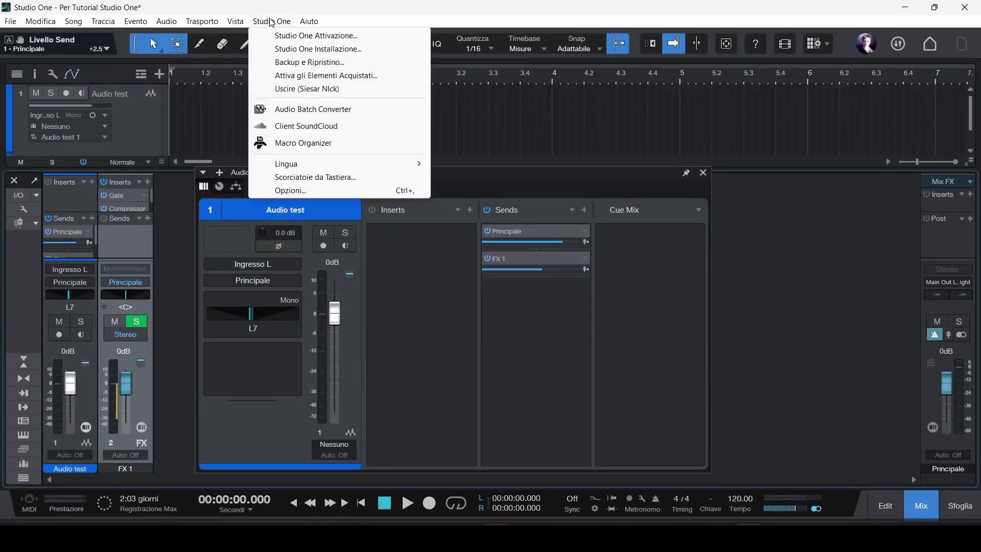
click(323, 199)
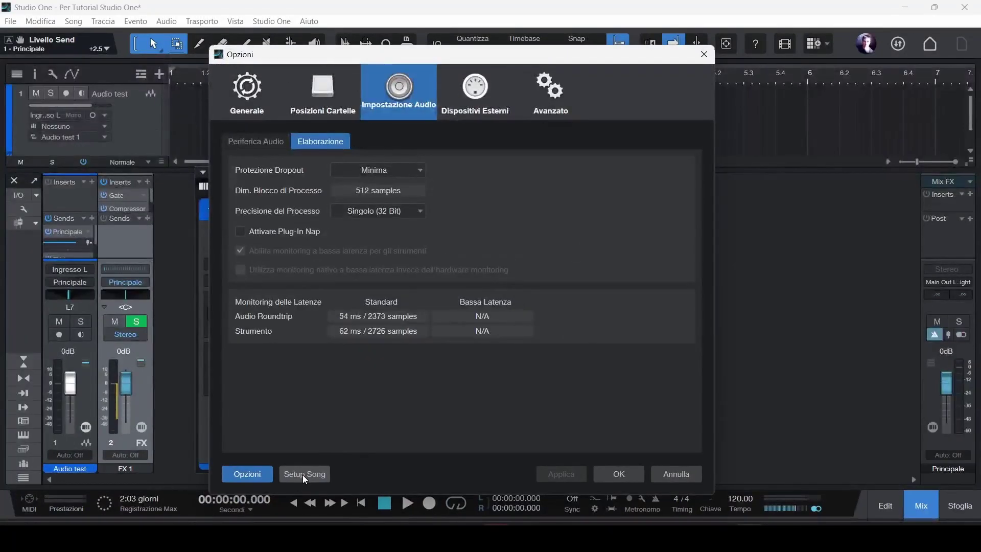
click(302, 474)
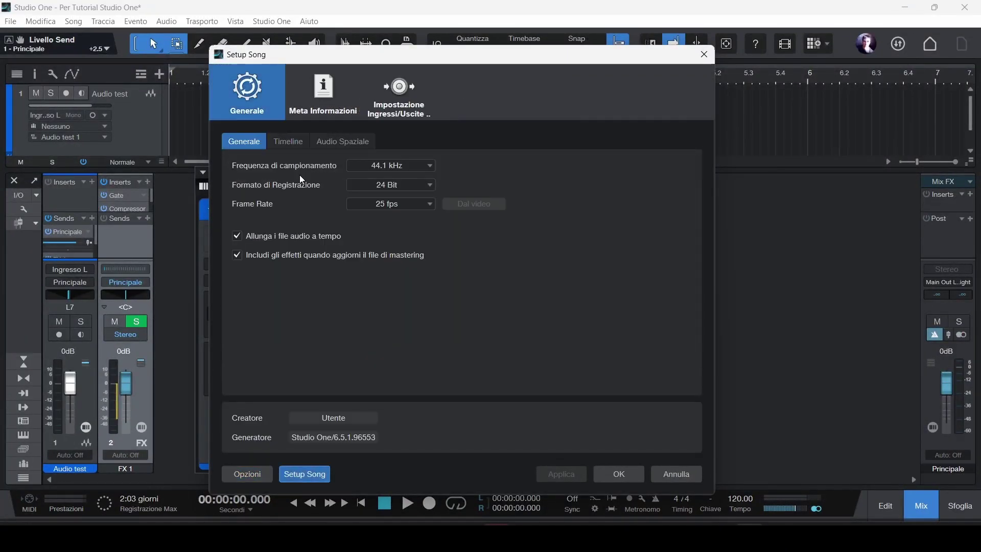
click(404, 98)
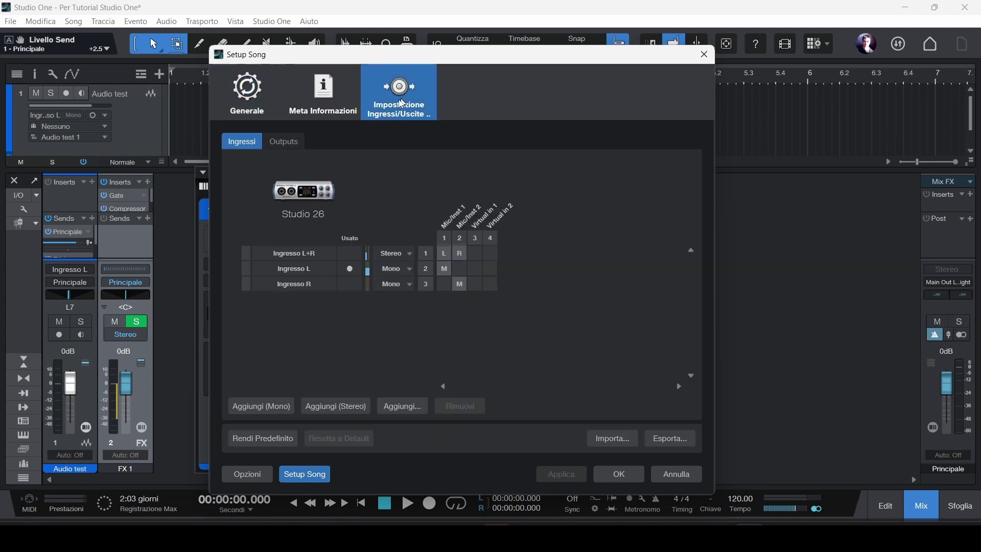
click(280, 145)
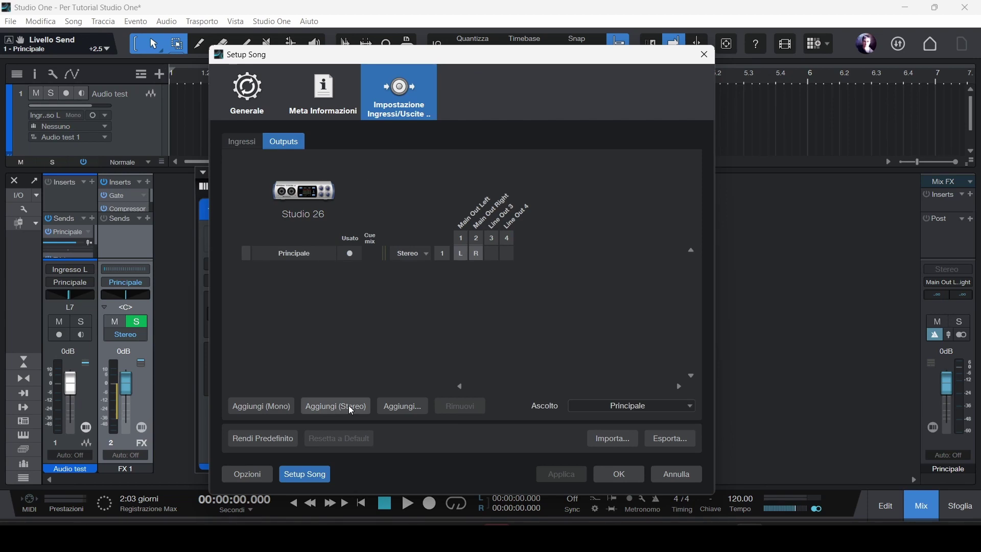
click(349, 408)
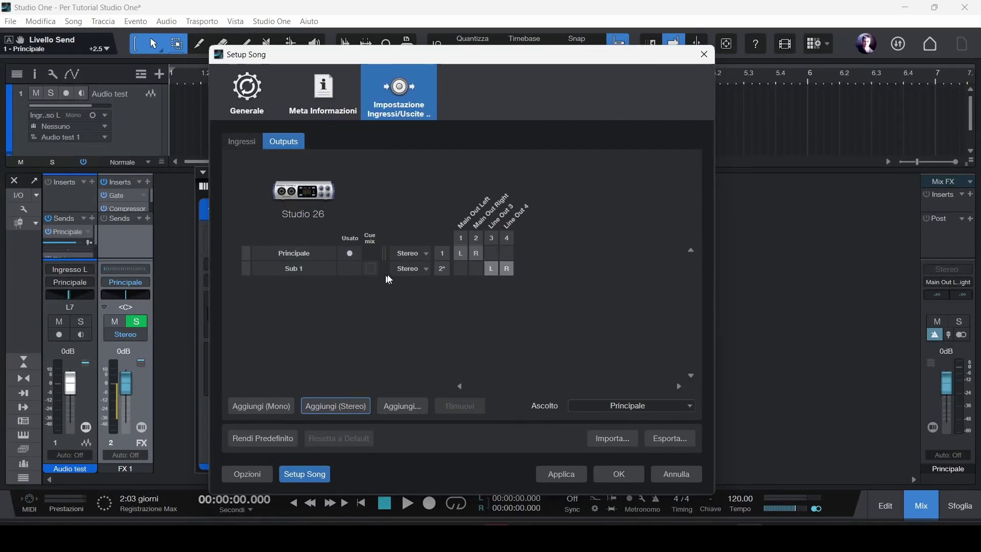
click(372, 271)
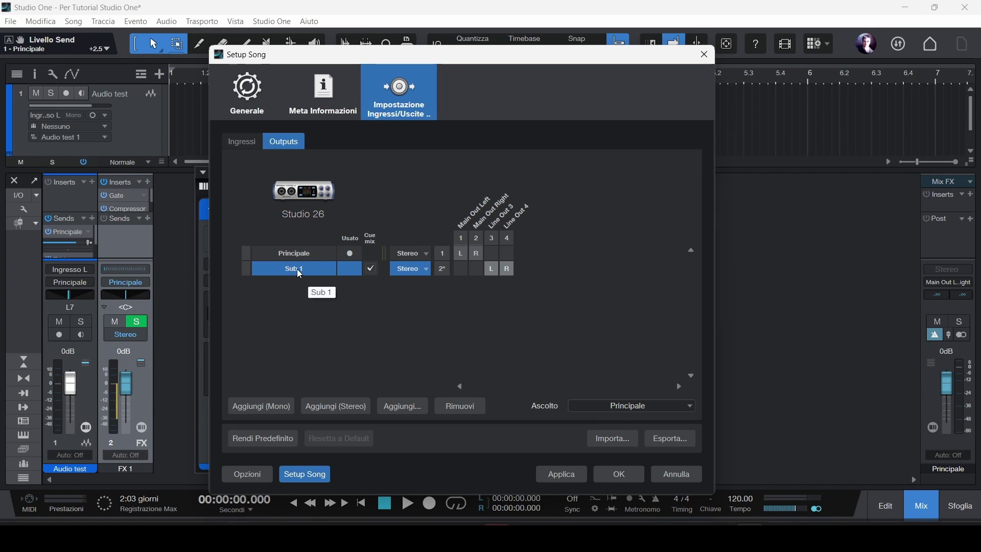
Step: Apply and confirm the output setup with the Sub 1 cue mix, and close the Audio test channel editor
click(572, 473)
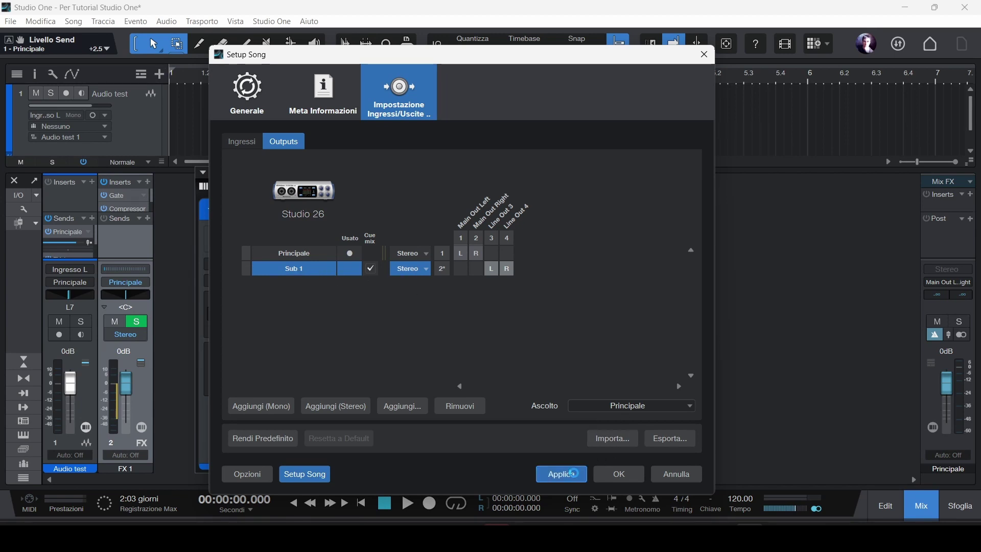
click(634, 479)
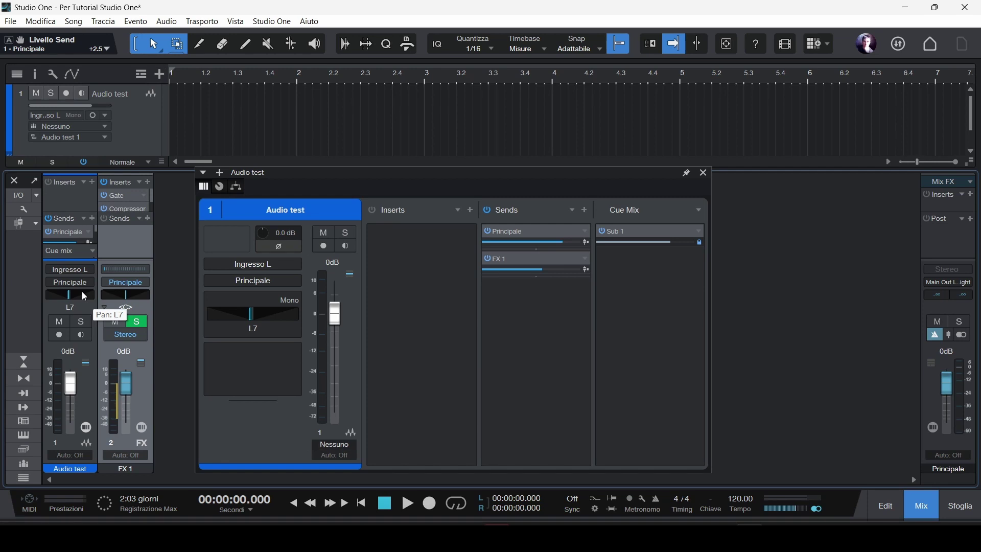
mouse_move(649, 239)
click(704, 173)
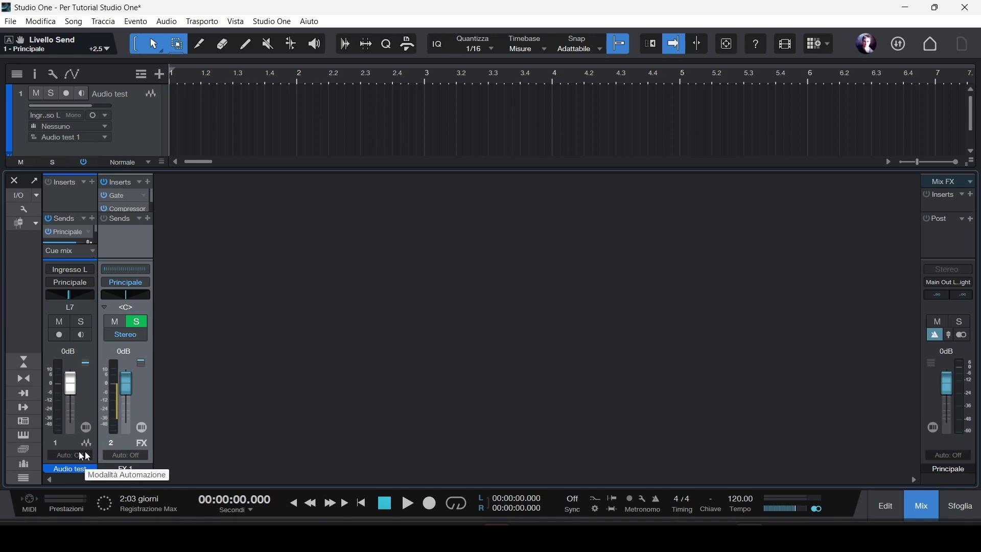
Step: Examine the automation modes and parameter option available for the Audio test channel
click(81, 455)
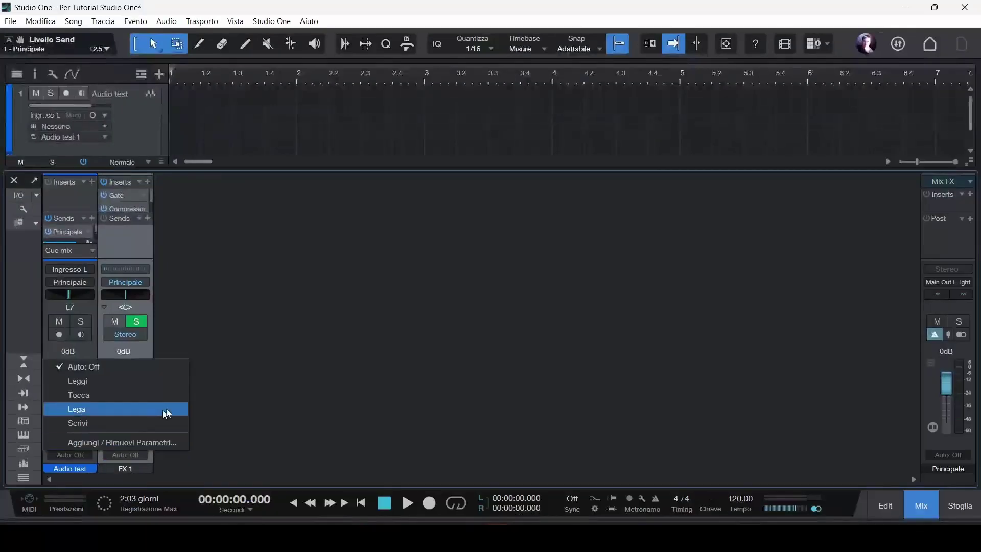
click(236, 392)
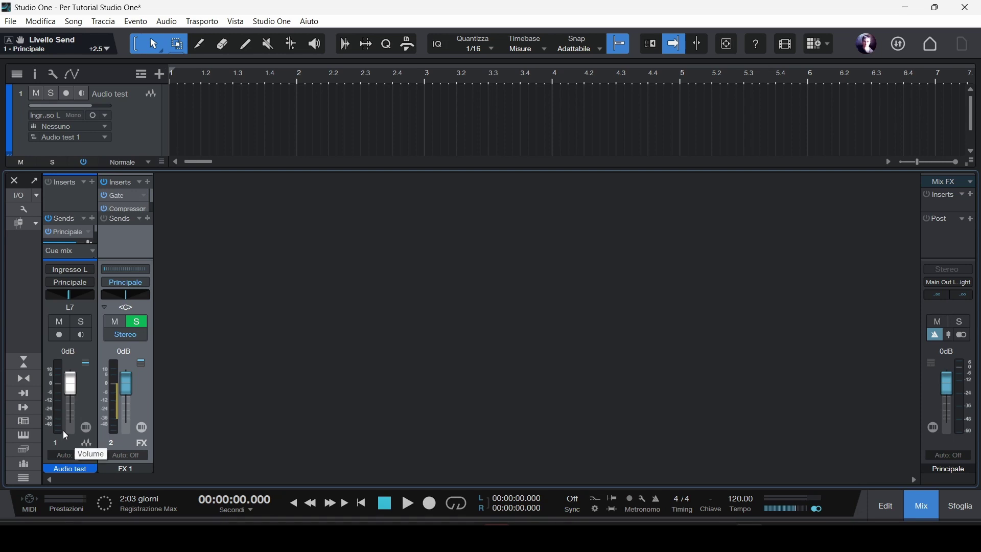
click(62, 456)
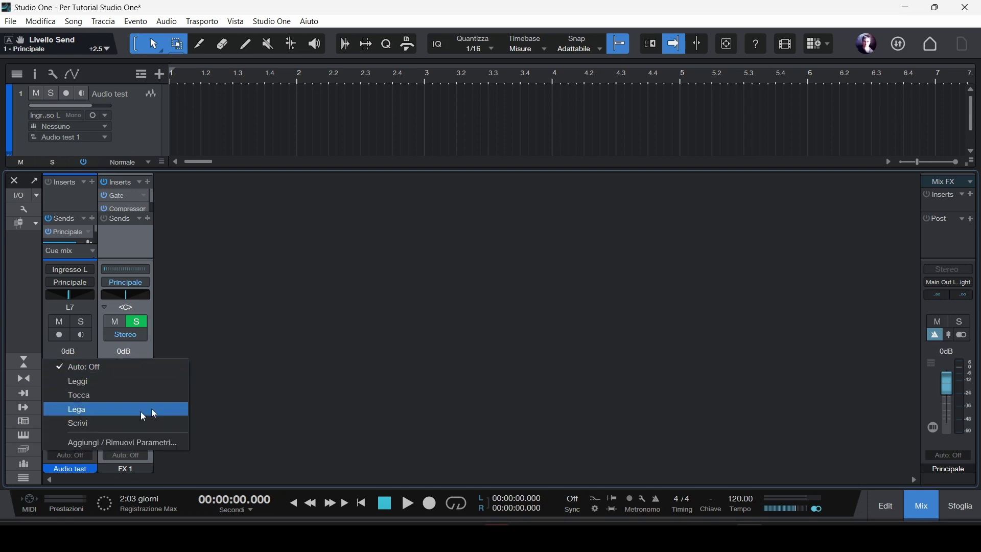
click(277, 374)
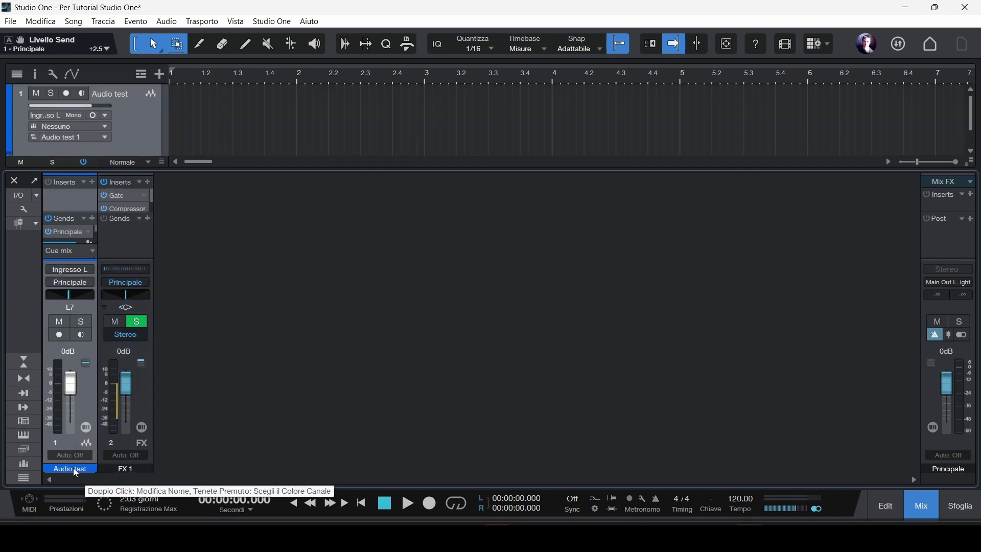
Step: Recolour the Audio test channel yellow and rename it voce
click(76, 472)
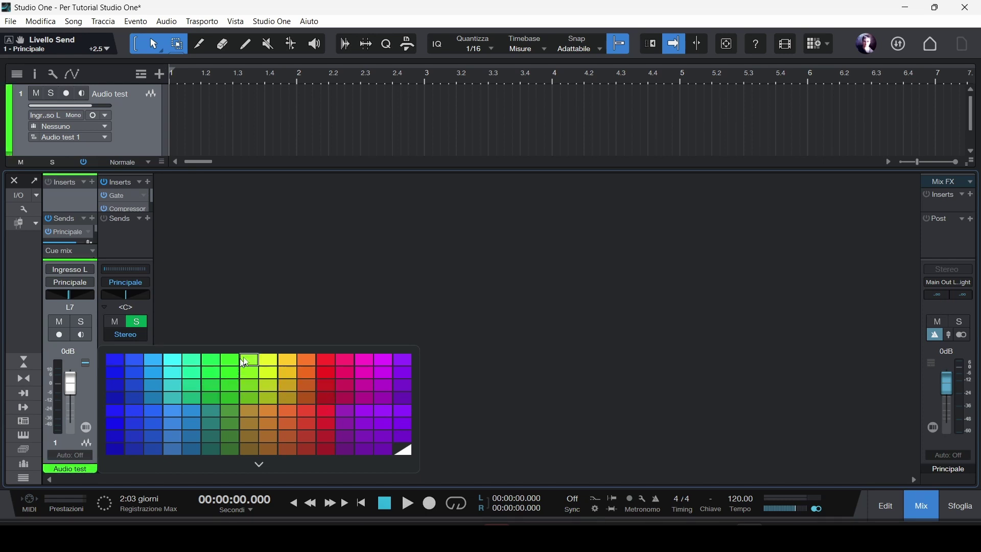
click(273, 377)
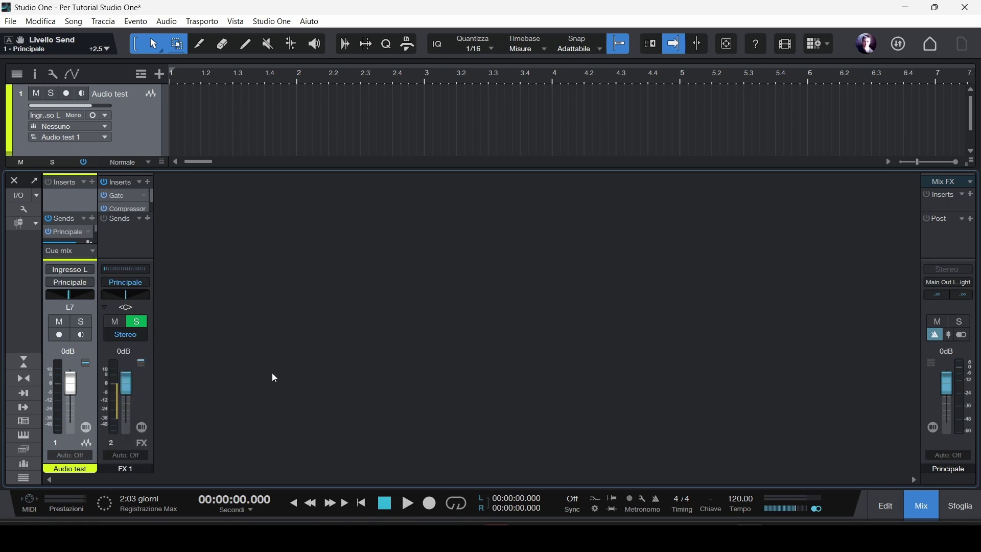
double_click(70, 470)
text(voce)
key(Return)
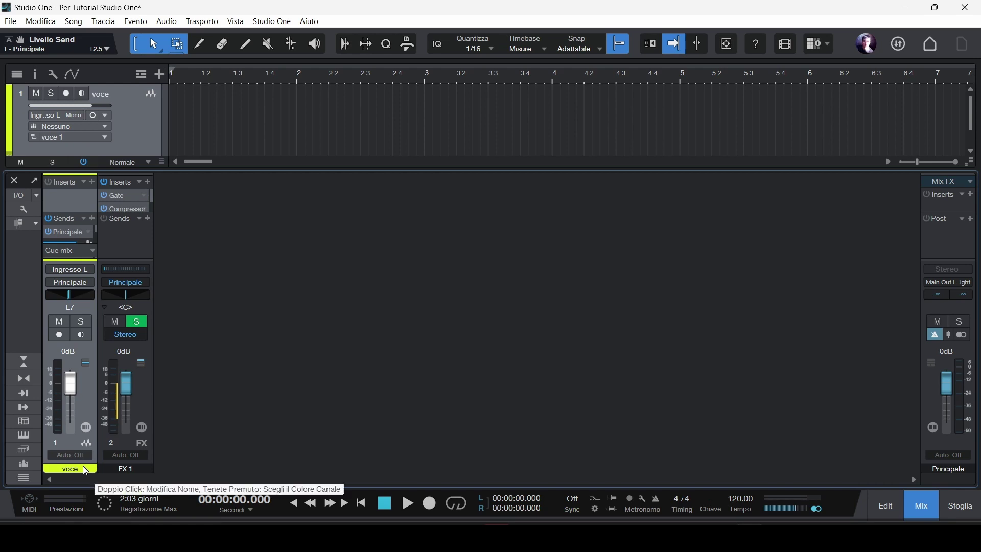
Step: Change the voce channel's colour to light green
click(84, 466)
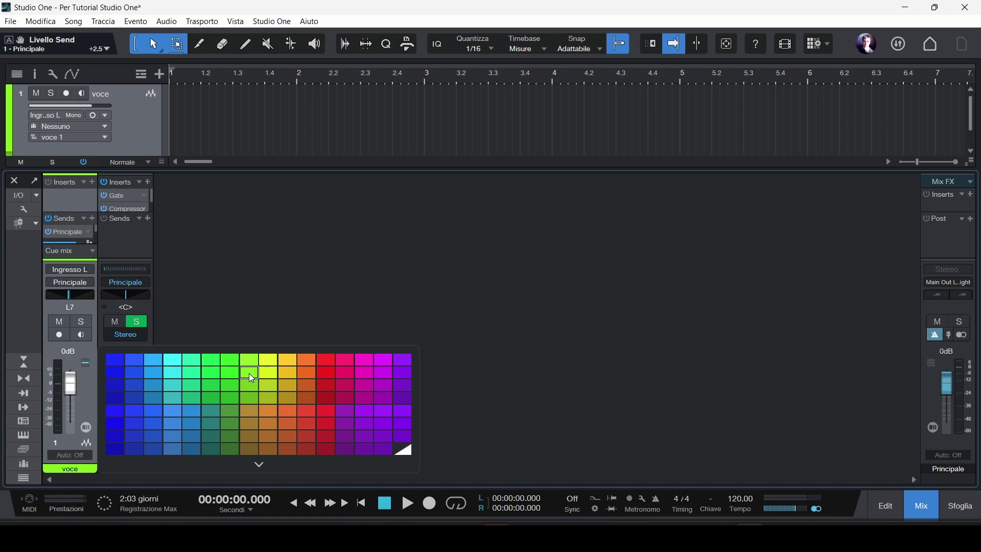
click(249, 375)
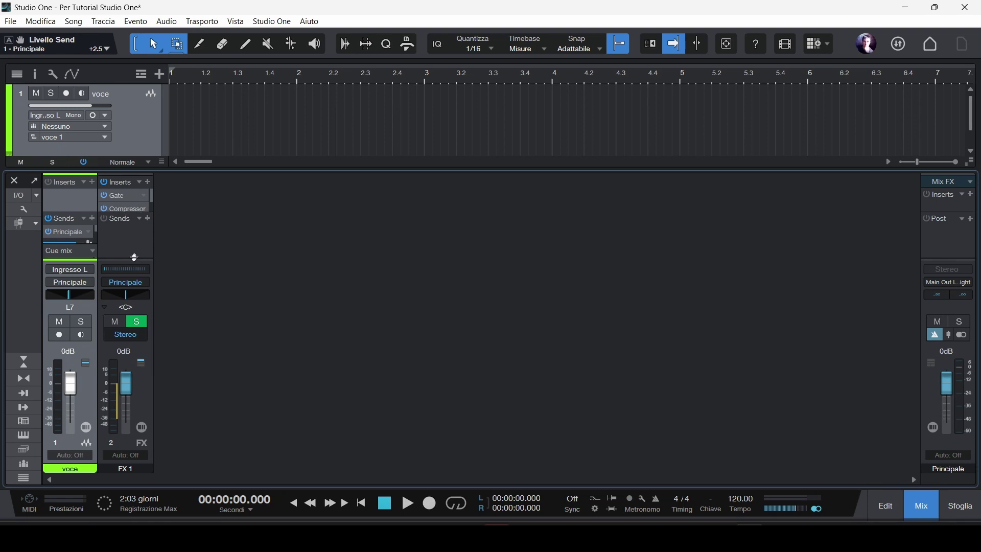
click(82, 465)
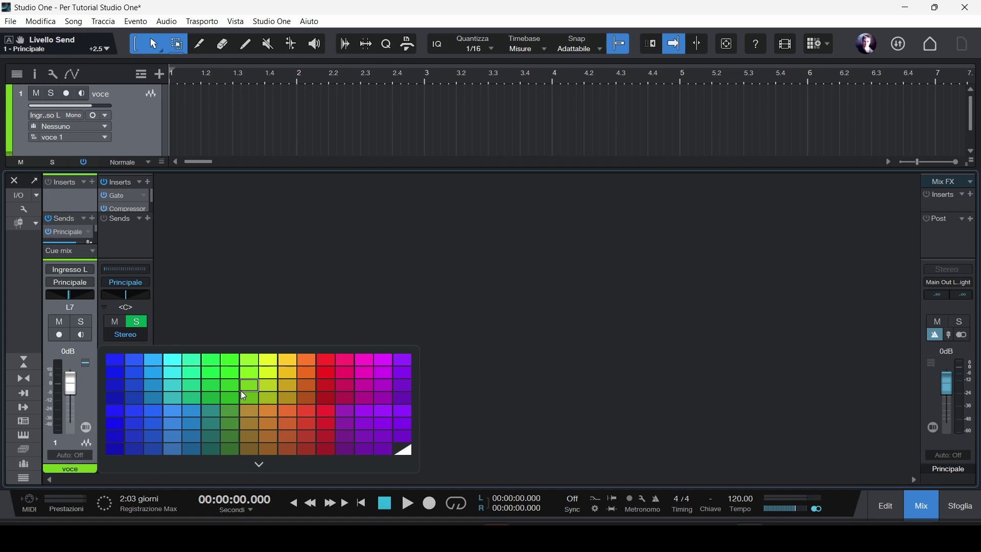
click(242, 392)
click(542, 256)
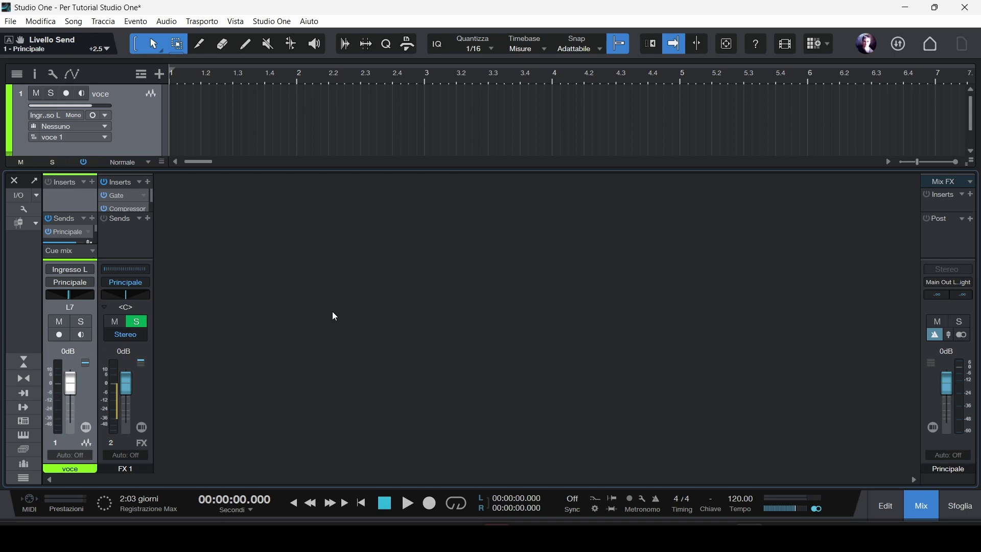
Step: Review the track types that can be added to the song and the channel types that can be added in the console
click(160, 74)
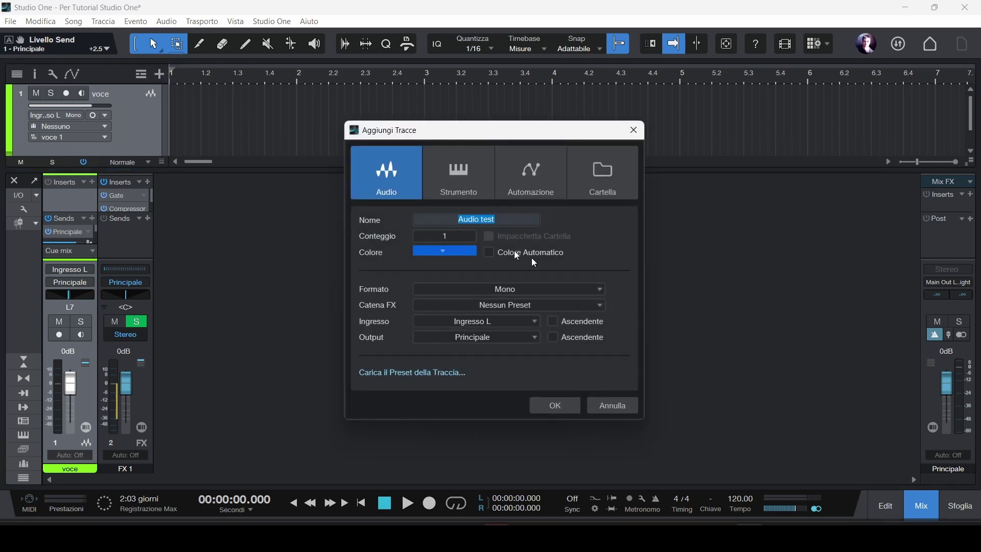
click(469, 182)
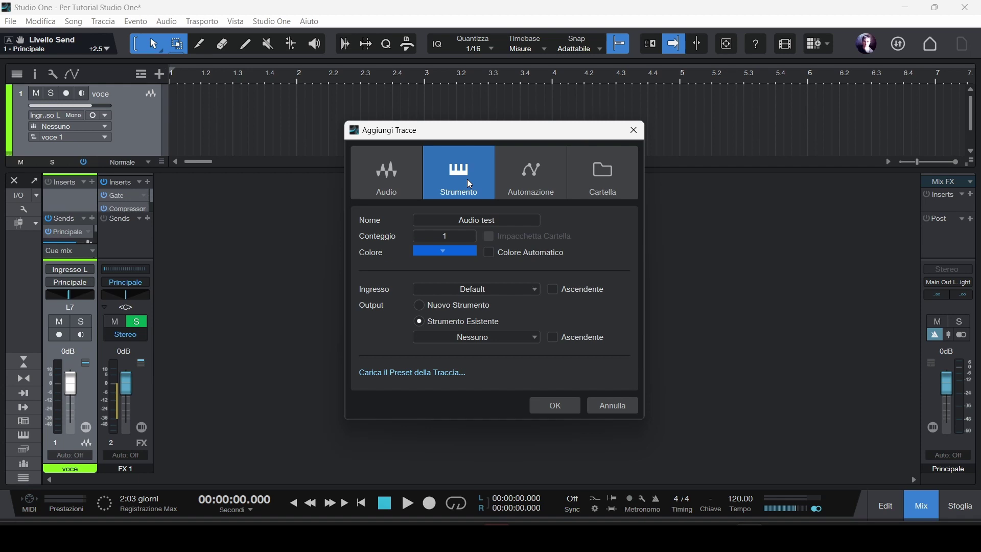
click(531, 184)
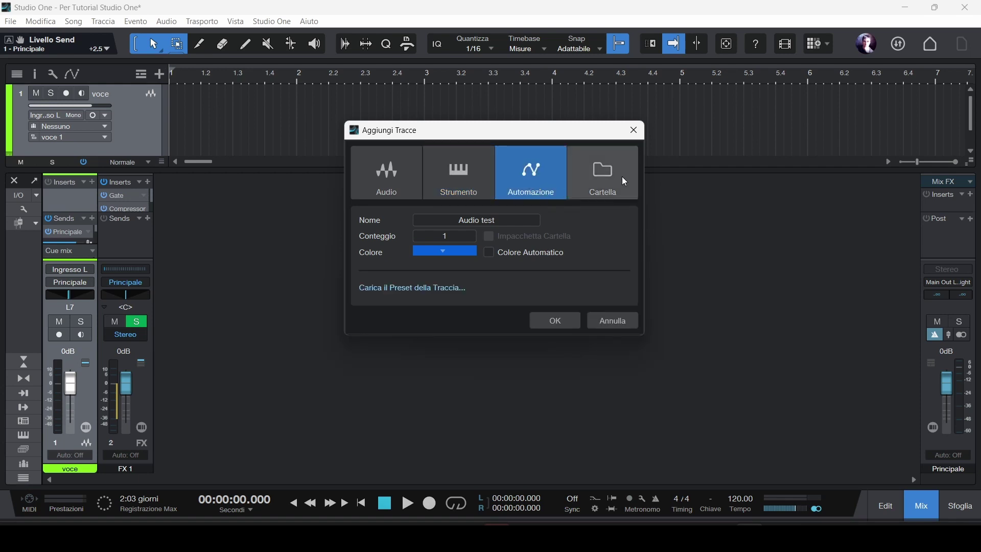
click(636, 131)
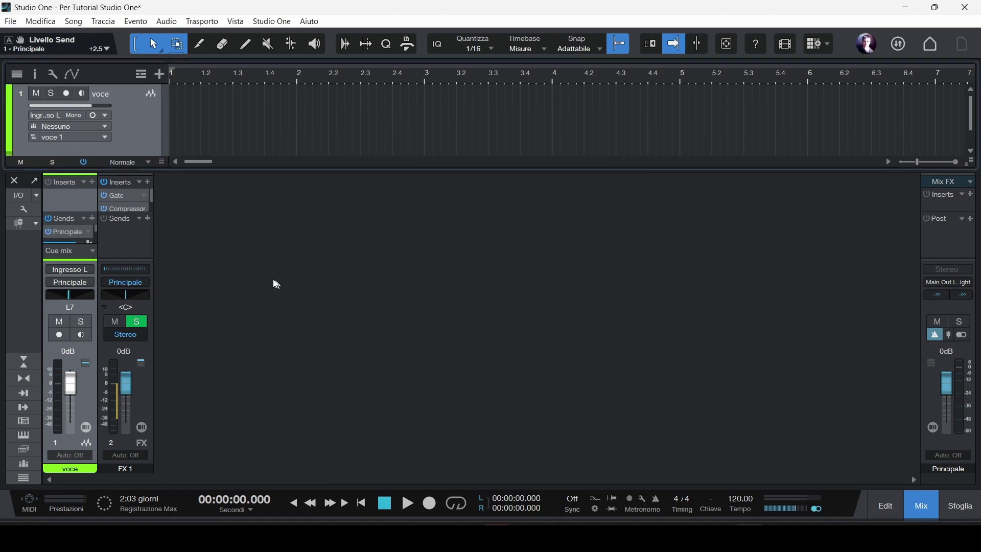
right_click(248, 269)
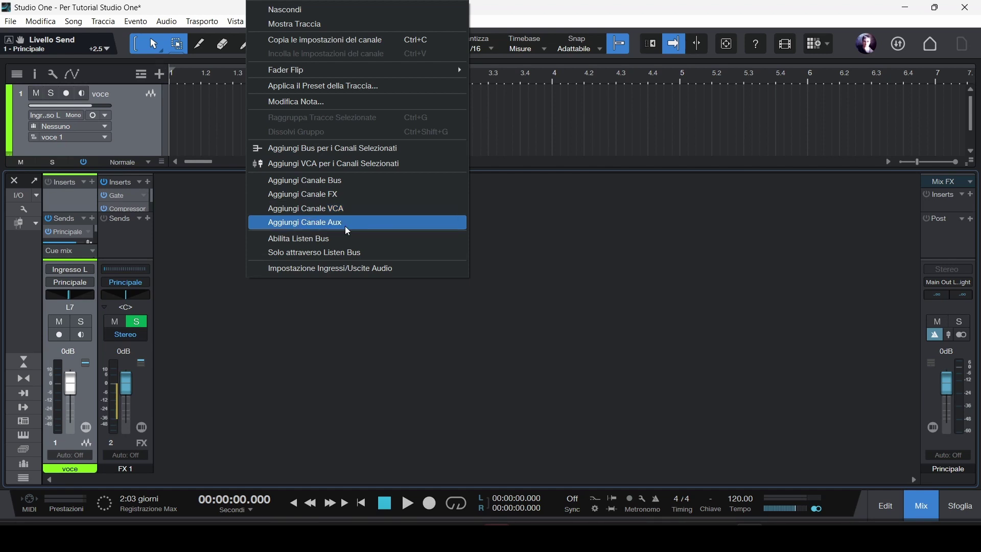
click(285, 357)
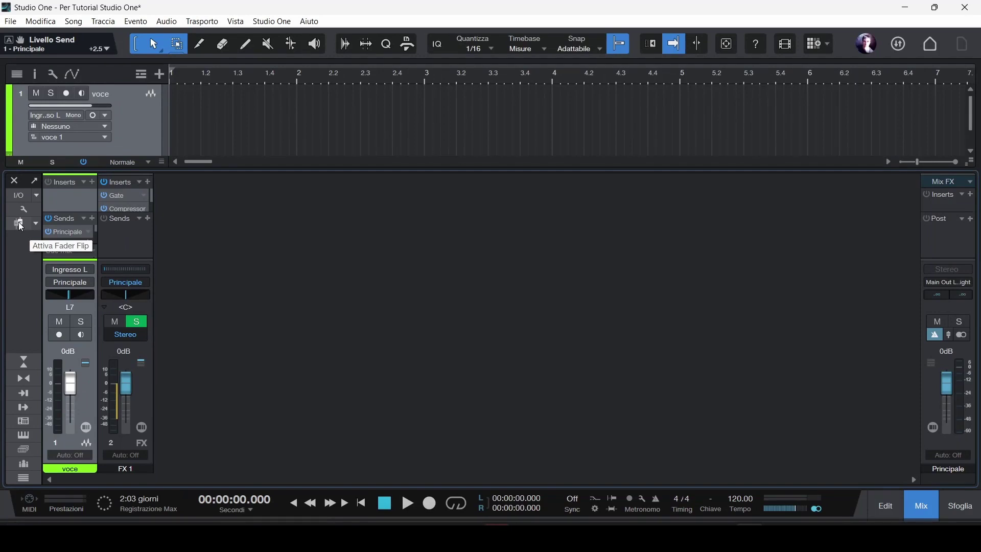
Step: Activate Fader Flip in the console and review the options for adding bus, FX, VCA and aux channels
click(21, 225)
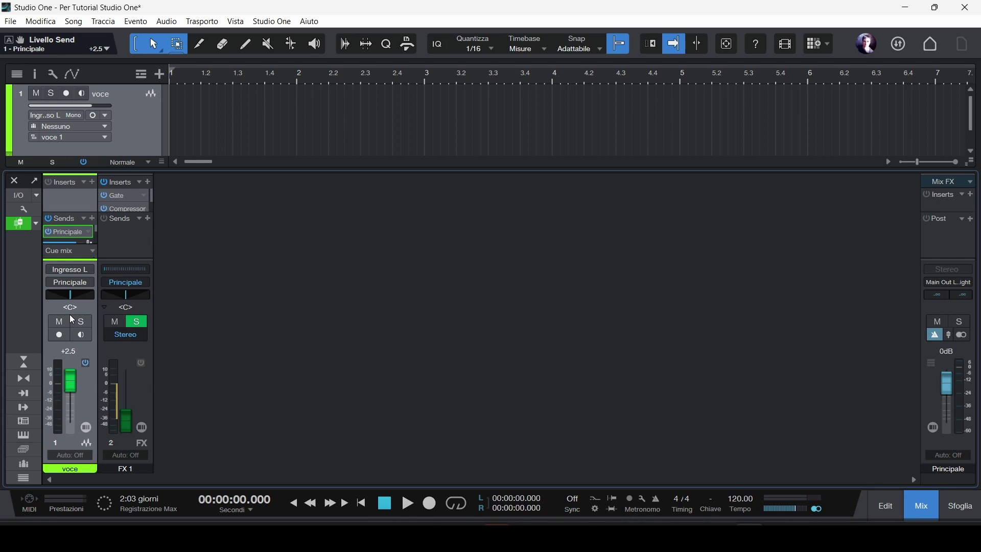
right_click(304, 328)
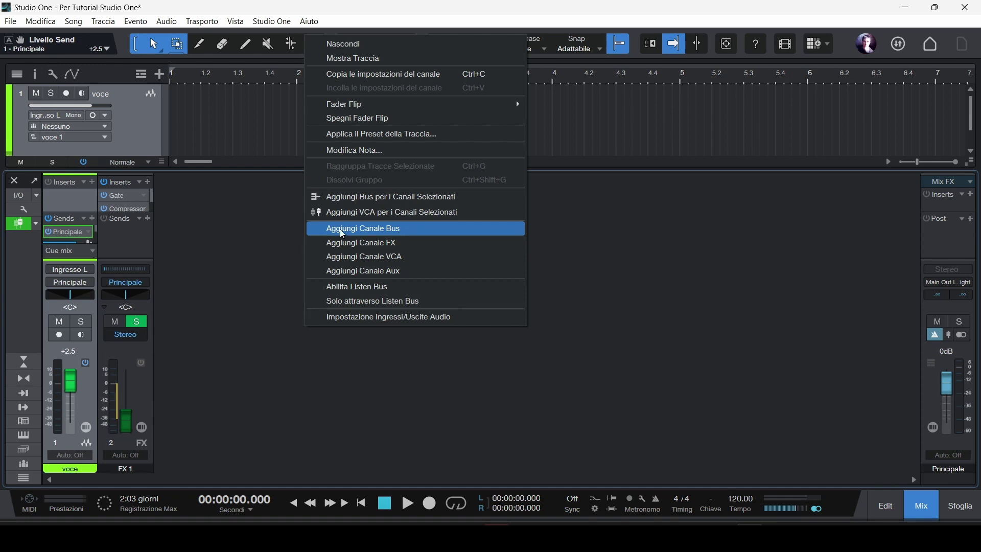
click(27, 255)
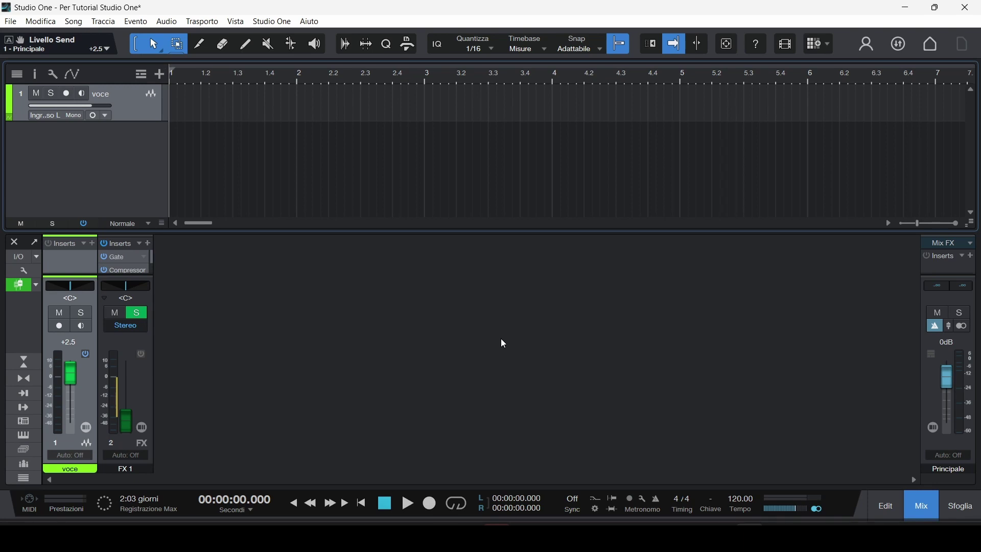
Step: Add one instrument track named Strumento test with the existing-instrument output set to Nessuno
click(161, 76)
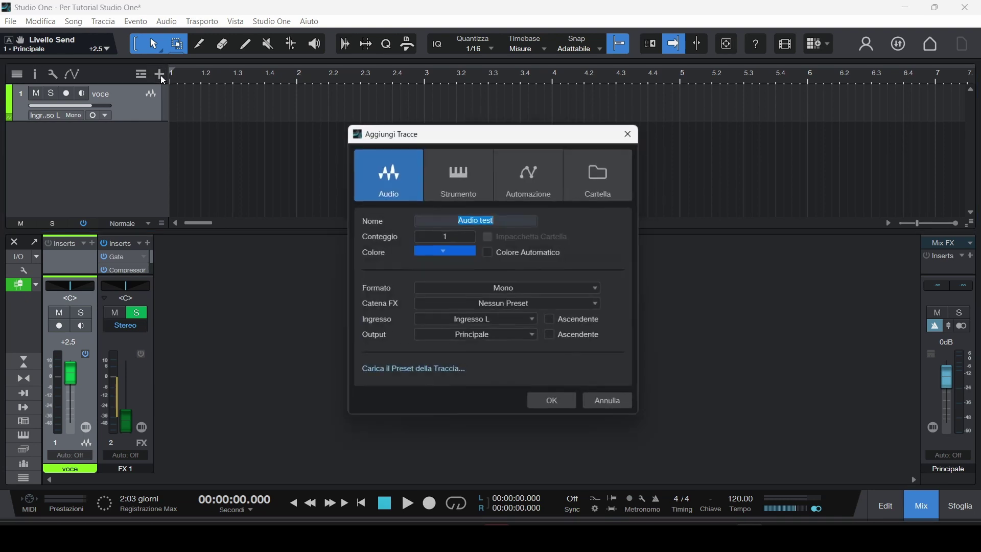
click(450, 181)
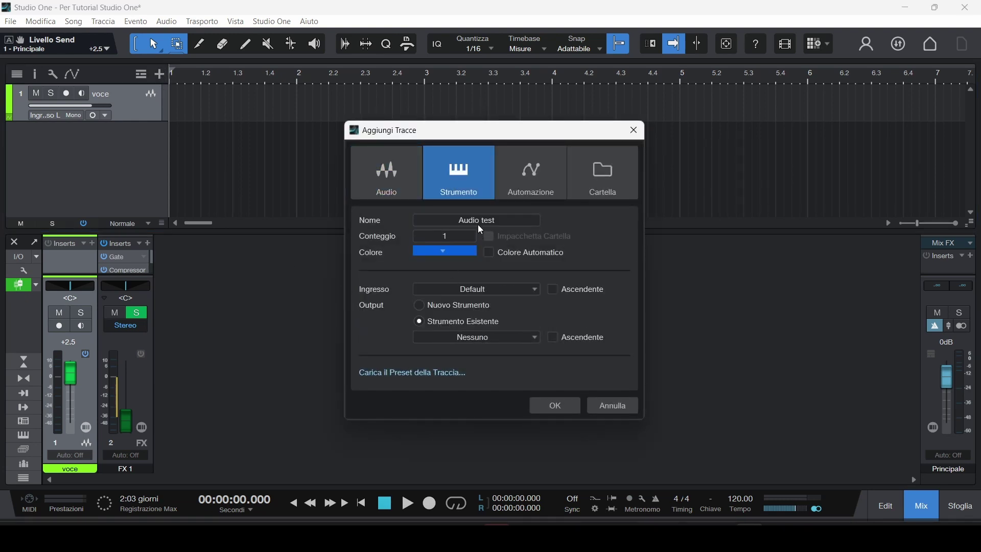
text(S)
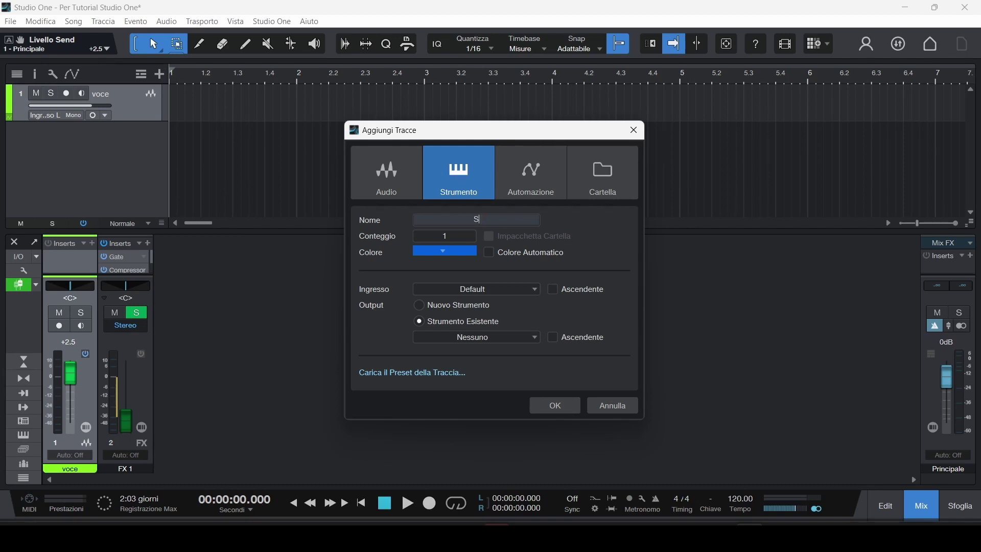
text(trumento test)
click(600, 320)
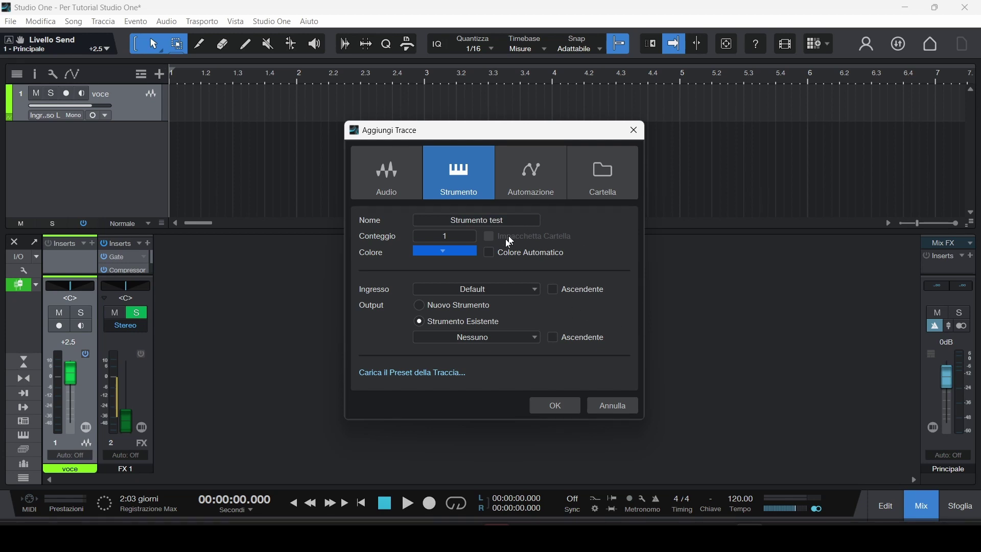
click(567, 410)
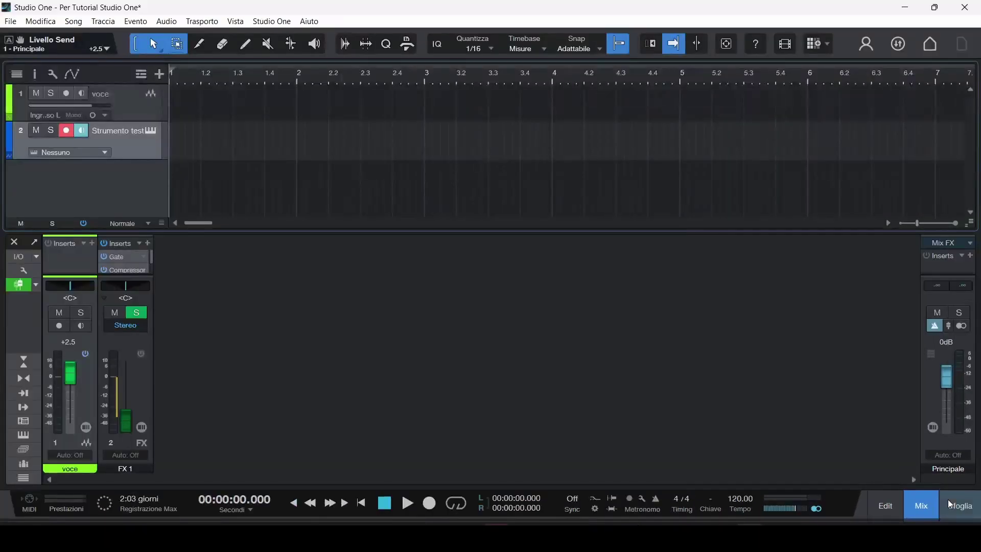
Step: Load the PreSonus Mojito instrument onto the Strumento test track and move its window clear of the track list
click(953, 506)
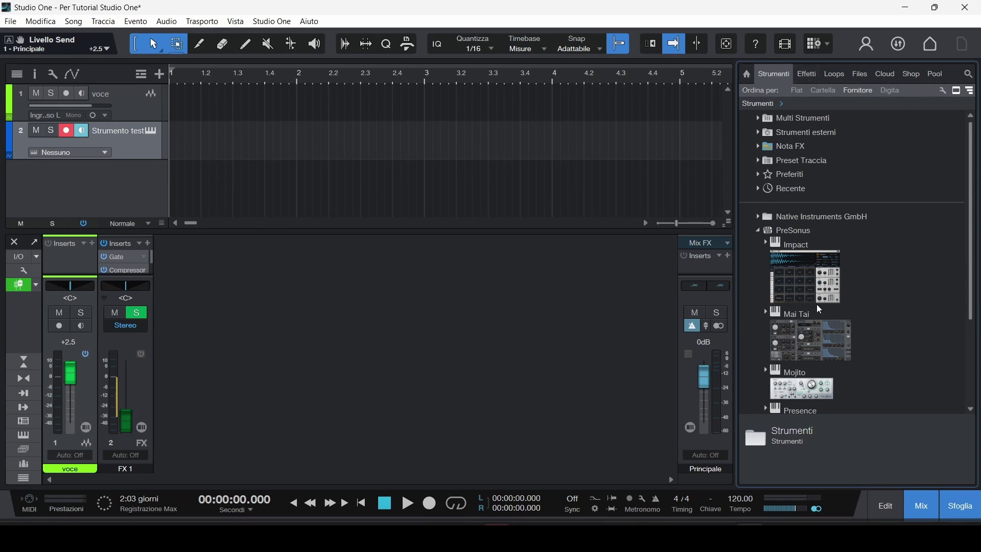
scroll(816, 313, down, 1)
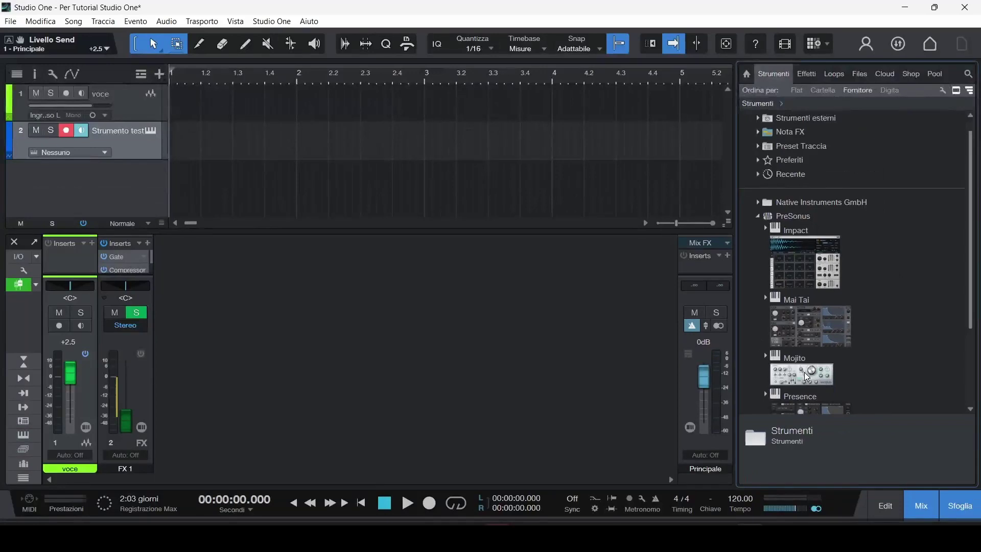
drag(806, 377, 228, 145)
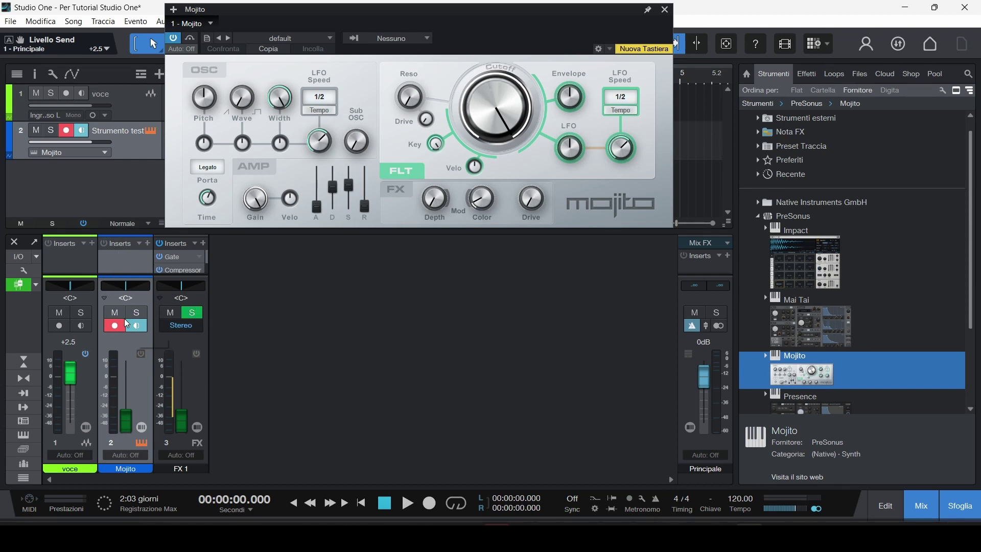
drag(404, 14, 499, 89)
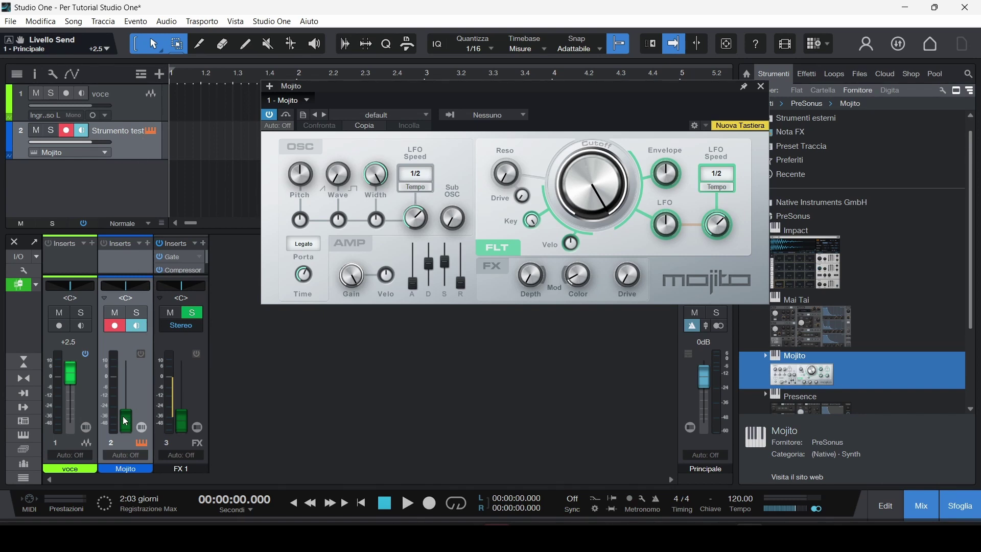
Step: Turn off Fader Flip, and close and reopen the instrument editor of the Mojito channel
mouse_move(126, 421)
mouse_down()
mouse_move(130, 392)
mouse_move(132, 411)
mouse_up()
click(22, 287)
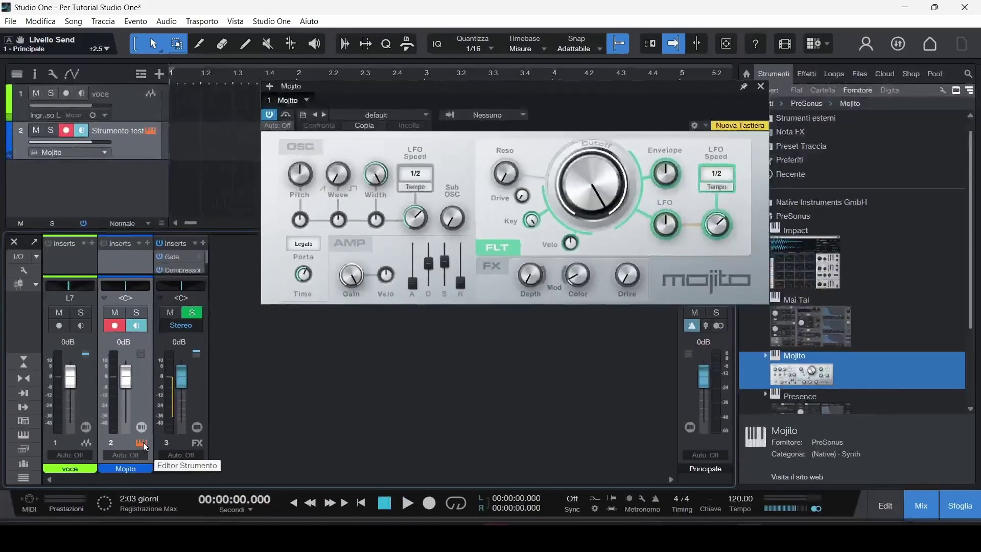
click(143, 442)
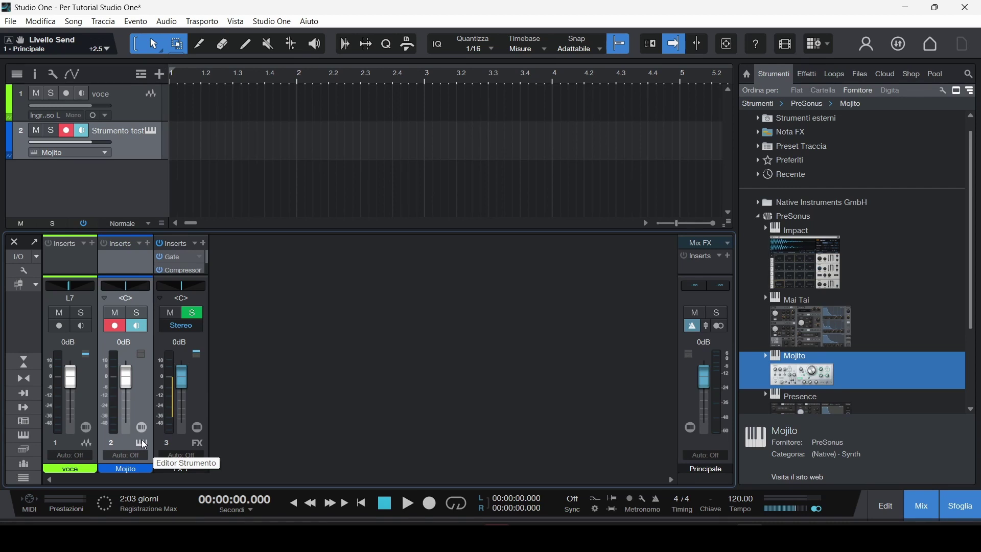
click(143, 443)
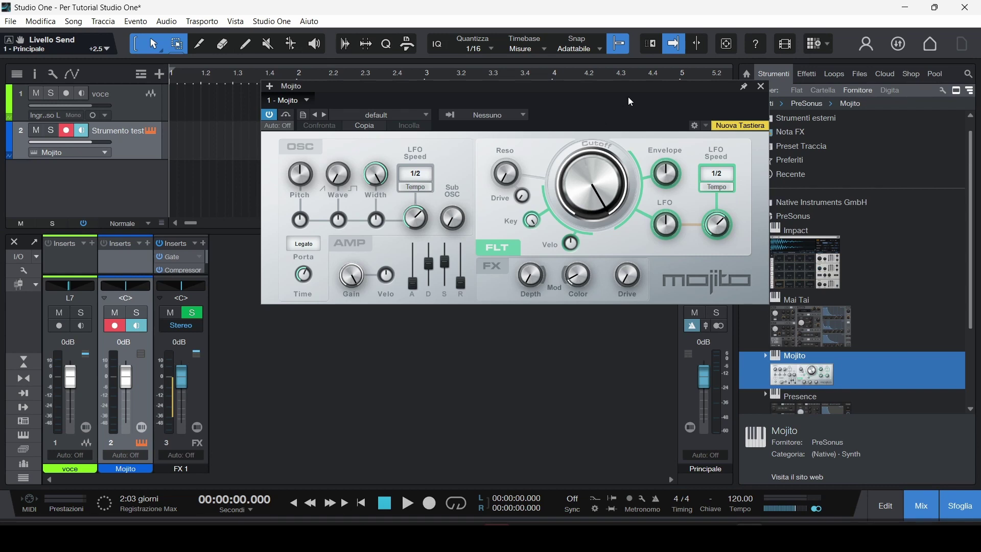
Step: Reposition the Mojito instrument window over the arrangement and close it
drag(627, 91, 608, 183)
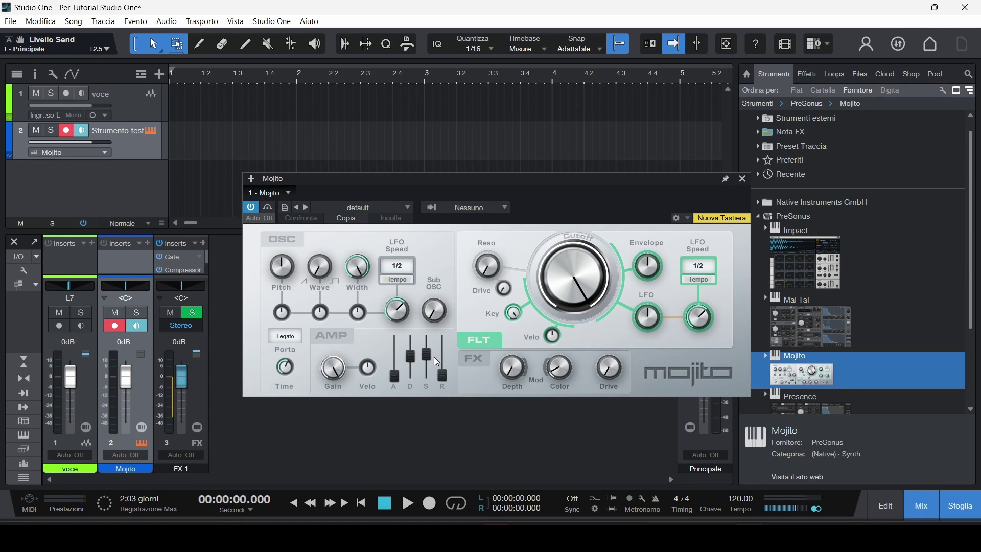
drag(501, 188, 470, 116)
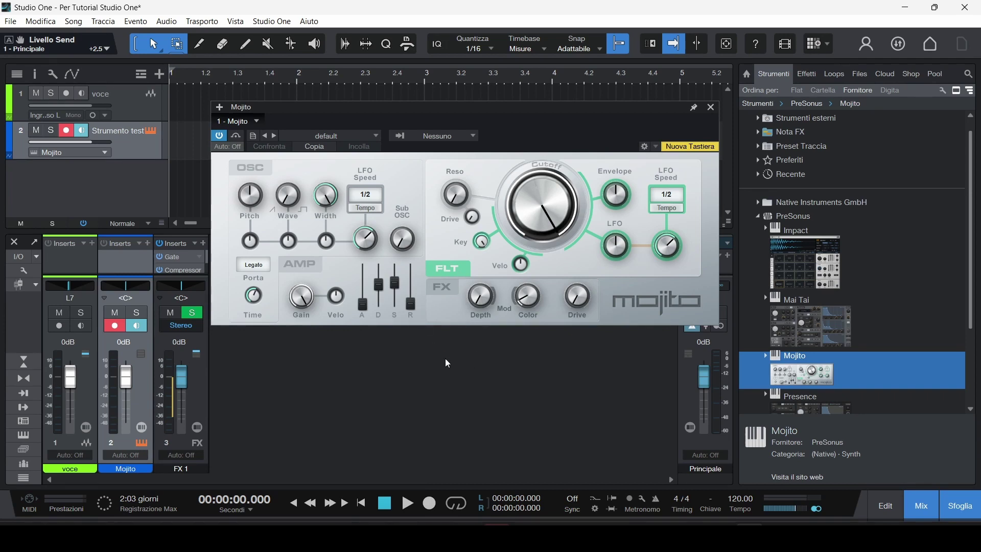
click(711, 108)
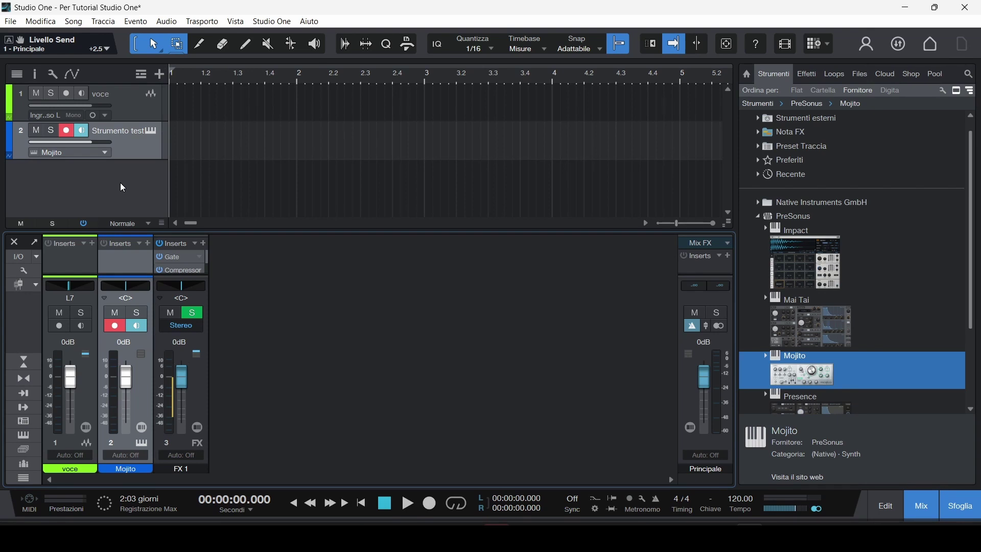
Step: Add one audio track in 9.1.6 format, keeping the name Strumento test and the output to Principale
click(160, 74)
click(393, 162)
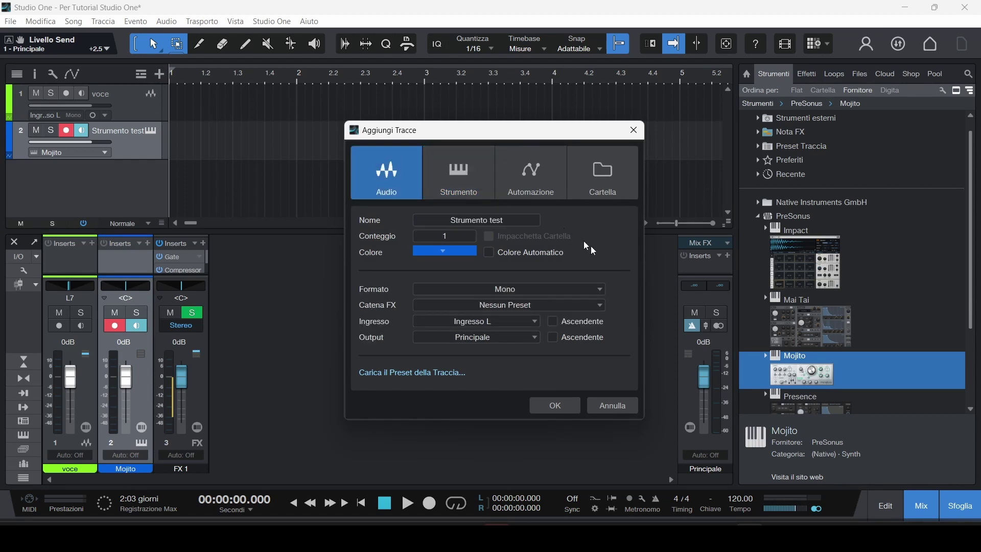
click(601, 291)
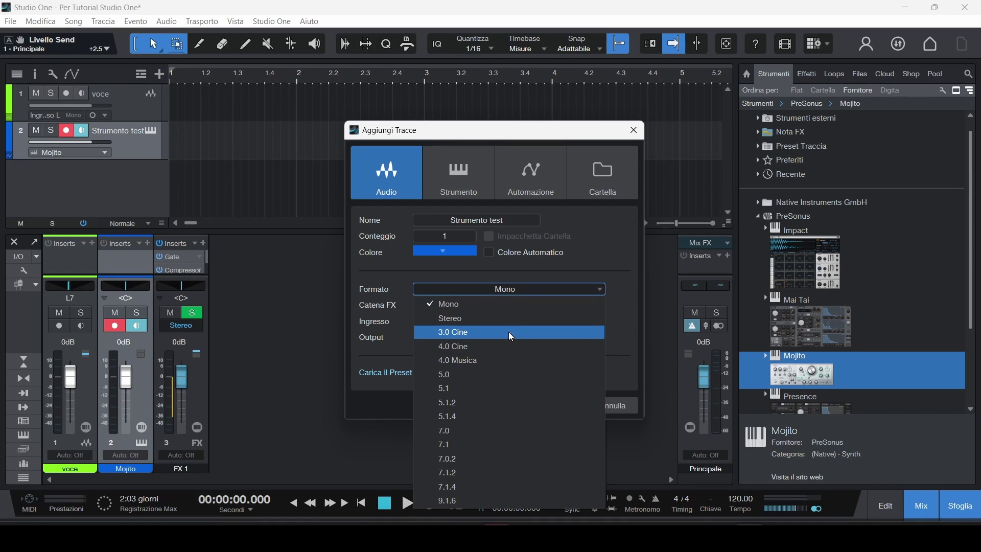
click(510, 503)
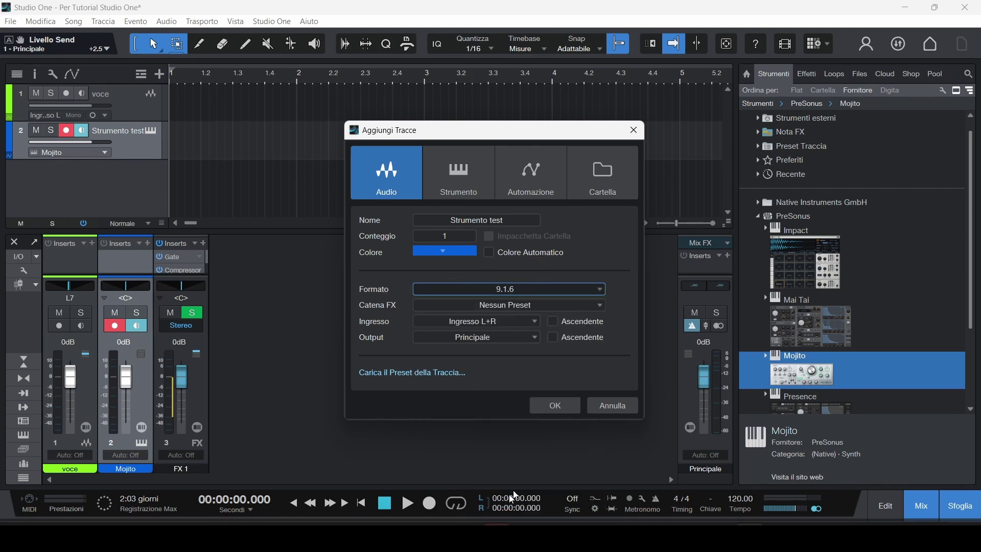
click(554, 405)
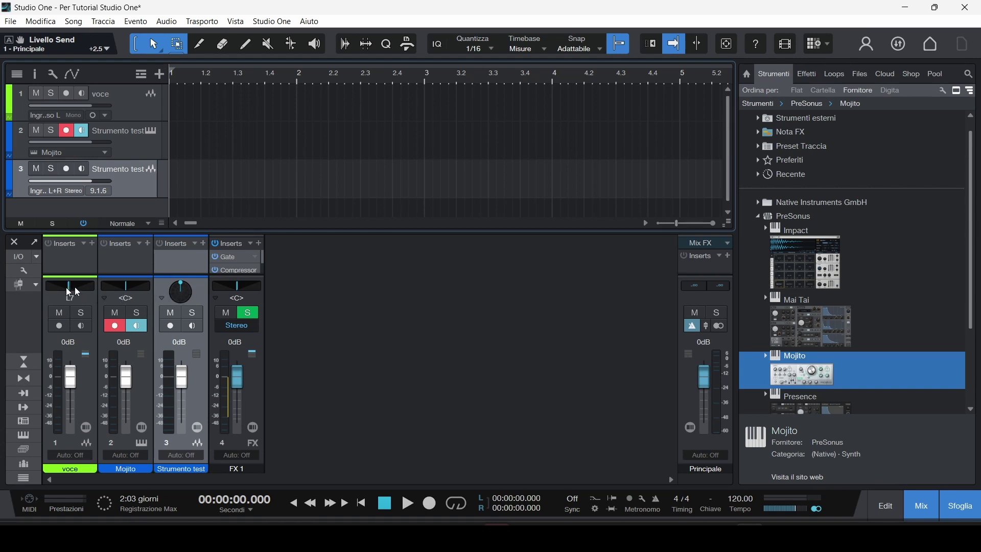
Step: Open the Surround Panner of the new 9.1.6 channel, reposition its window, and narrow the spread to about 77.4%
double_click(180, 295)
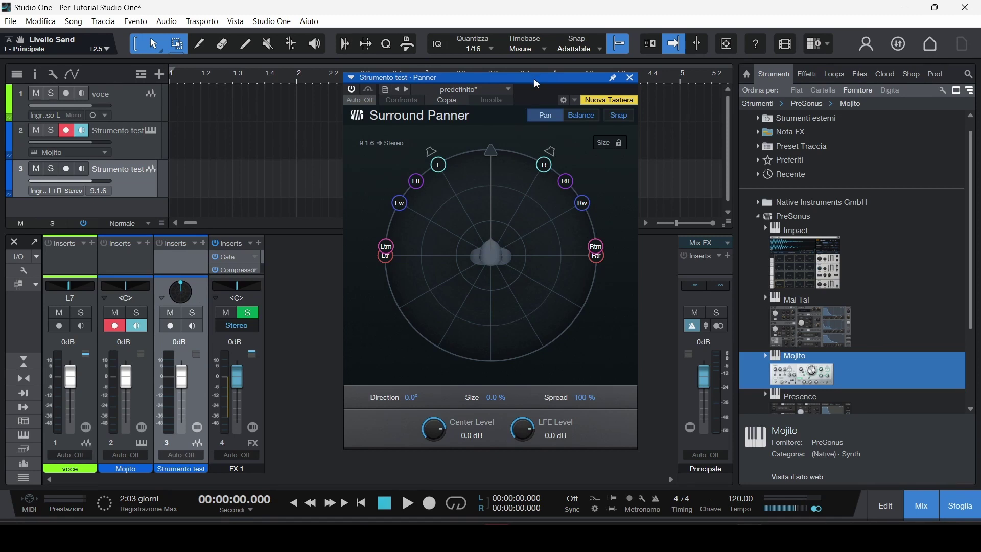
drag(535, 84, 501, 94)
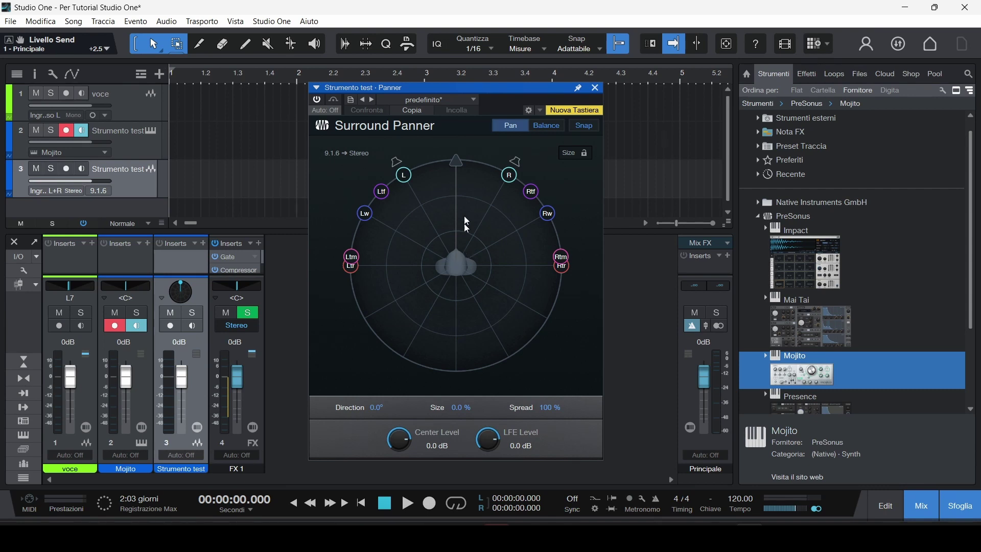
drag(470, 90, 474, 96)
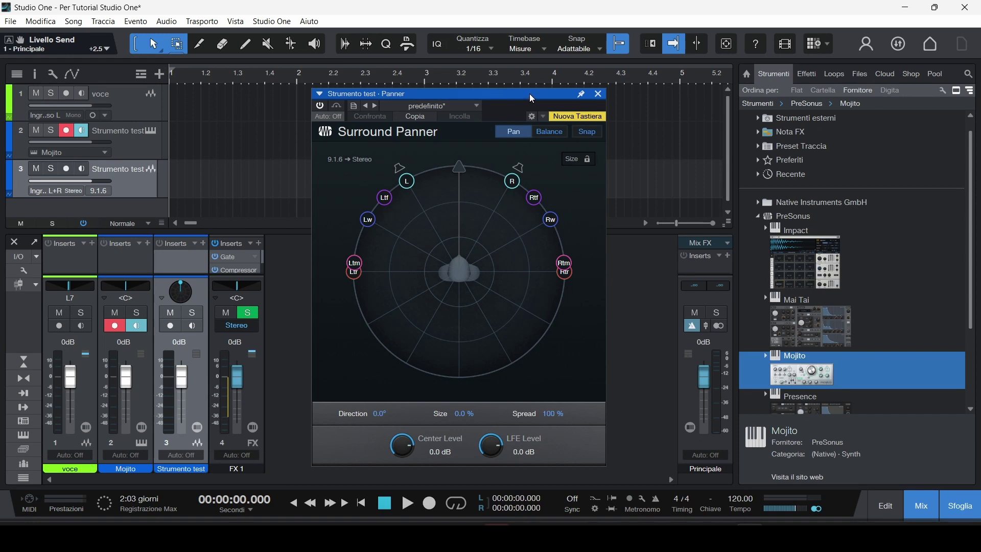
mouse_move(532, 98)
mouse_down()
mouse_move(508, 105)
mouse_move(527, 104)
mouse_up()
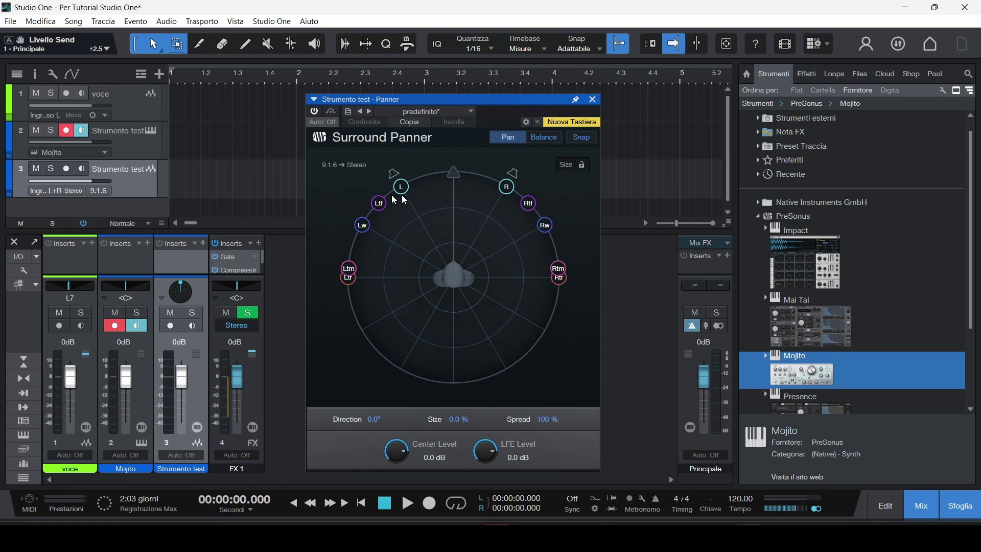
drag(506, 187, 495, 182)
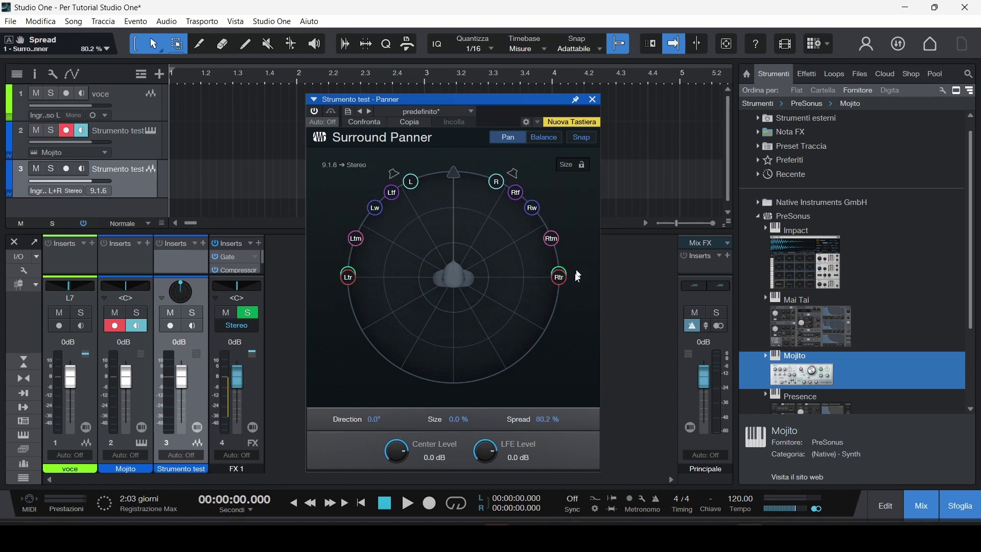
mouse_move(561, 277)
mouse_down()
mouse_move(561, 326)
mouse_move(559, 270)
mouse_up()
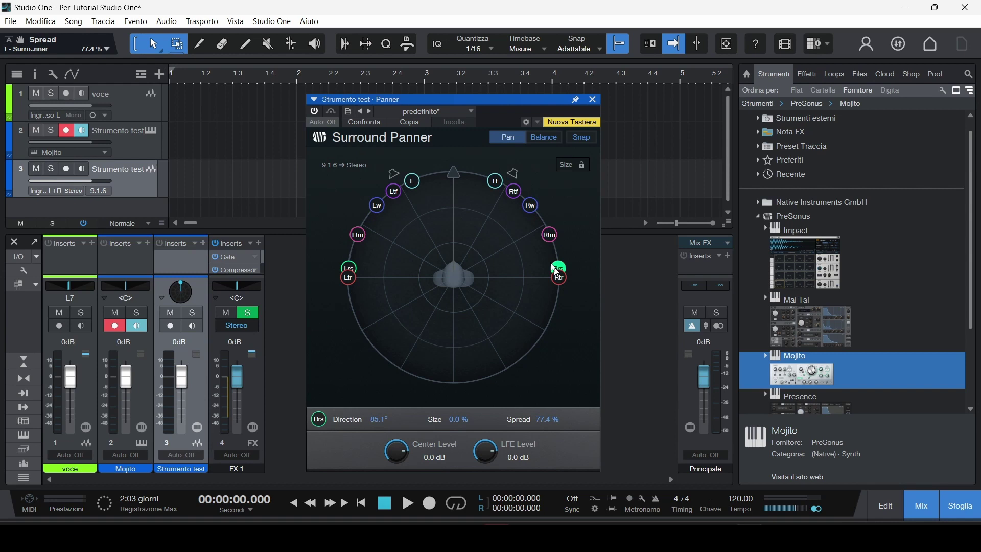
Step: Switch the Surround Panner to Balance mode and set the balance direction to about -143.1° and the amount to about 20.9%
click(506, 143)
click(543, 139)
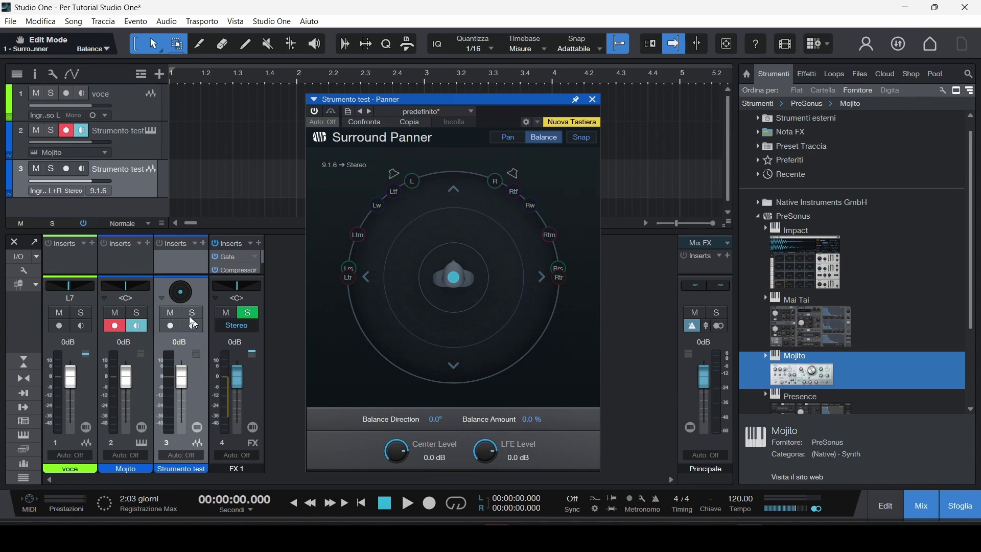
mouse_move(177, 294)
mouse_down()
mouse_move(188, 295)
mouse_move(168, 292)
mouse_move(174, 299)
mouse_up()
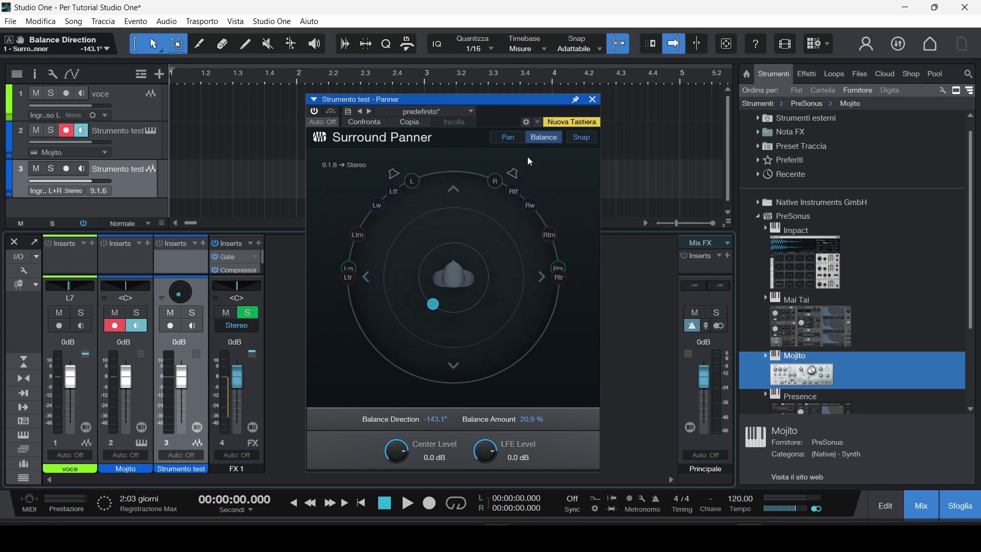
Step: Return the Surround Panner to Pan mode, mute both front speakers, and set size to about 60.1% and direction to about -0.6°
click(518, 143)
click(514, 174)
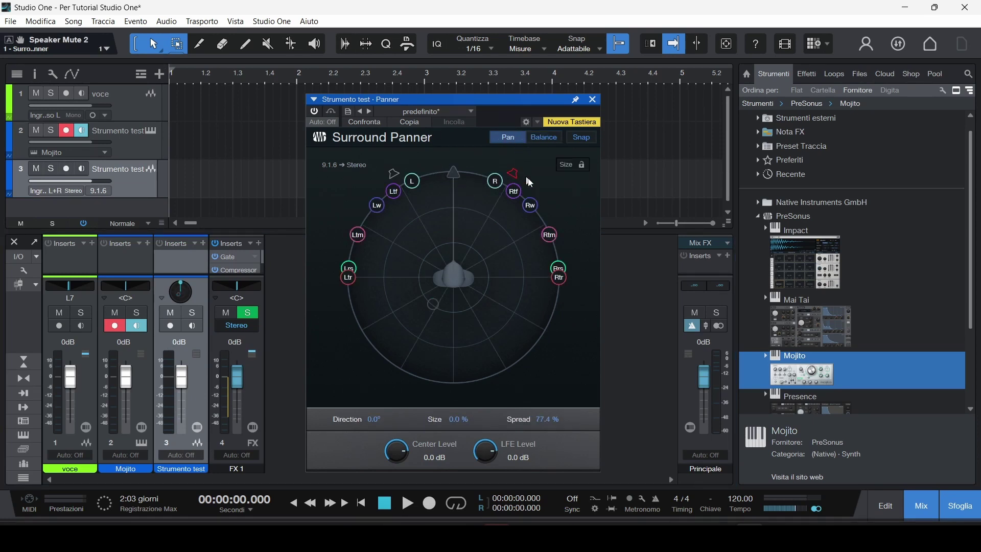
click(396, 176)
drag(453, 173, 454, 221)
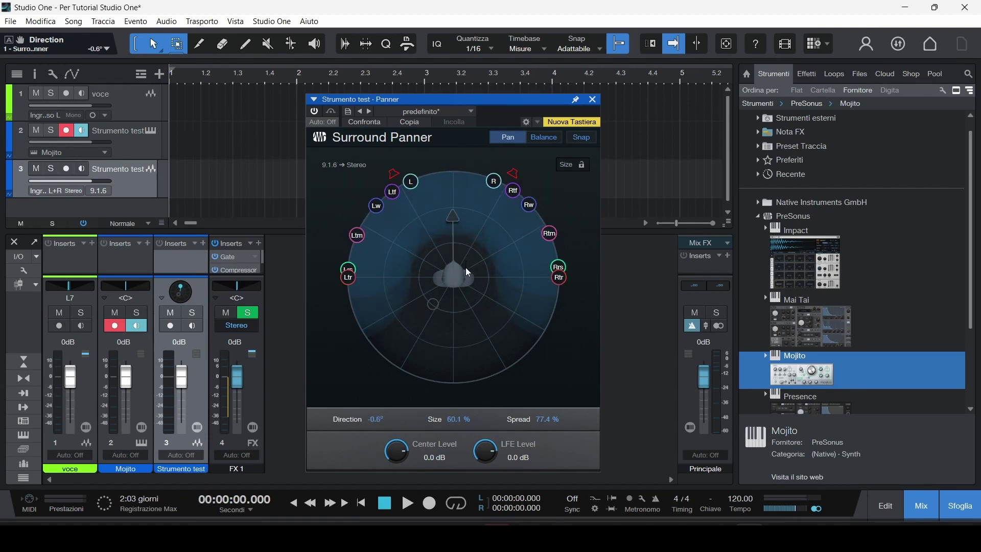